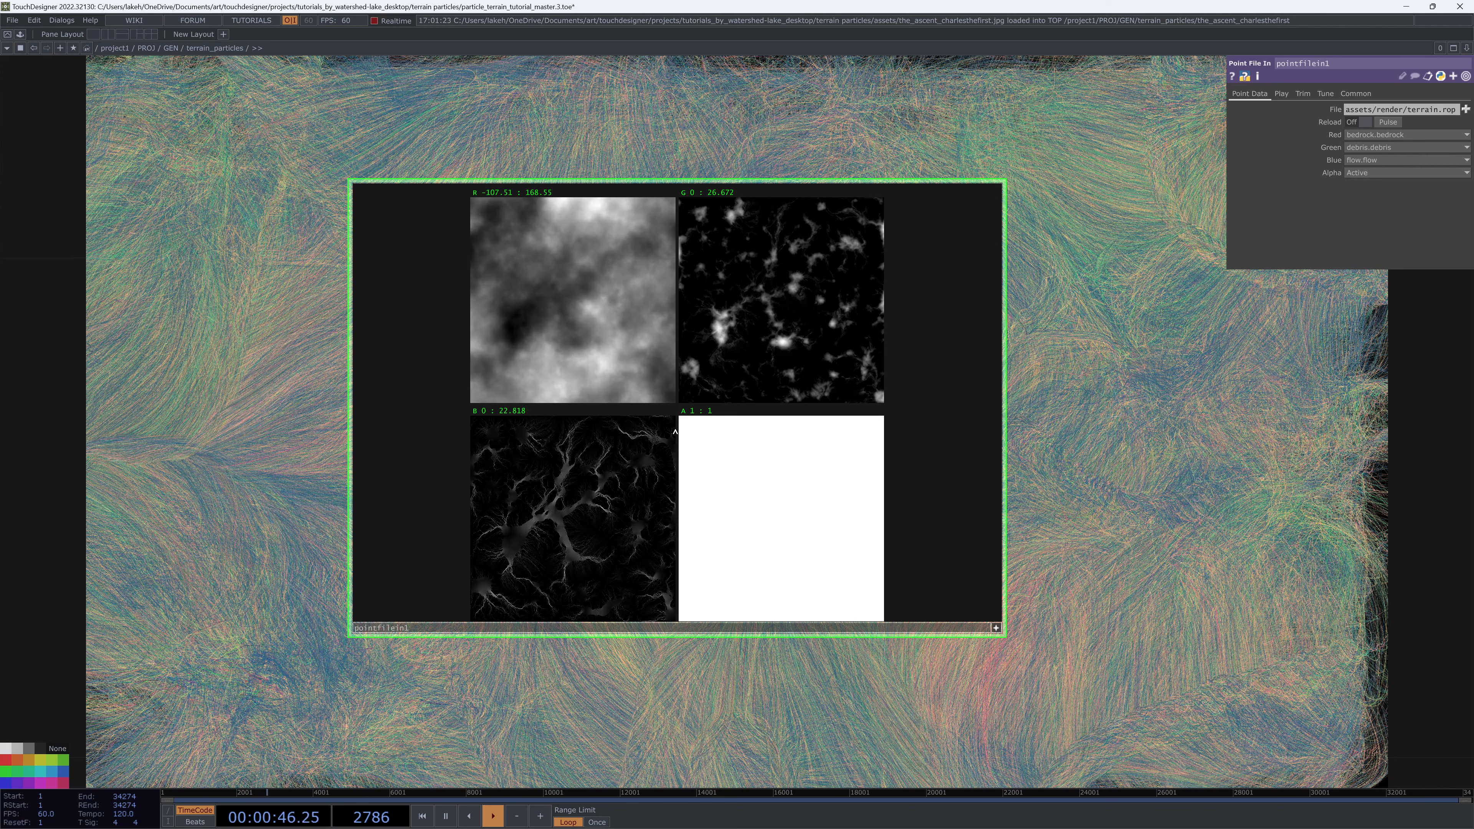
Examine the terrain point file's red, green, blue and alpha channels separately and combined, and display its pixel values.
scroll(678, 433, "up", 3)
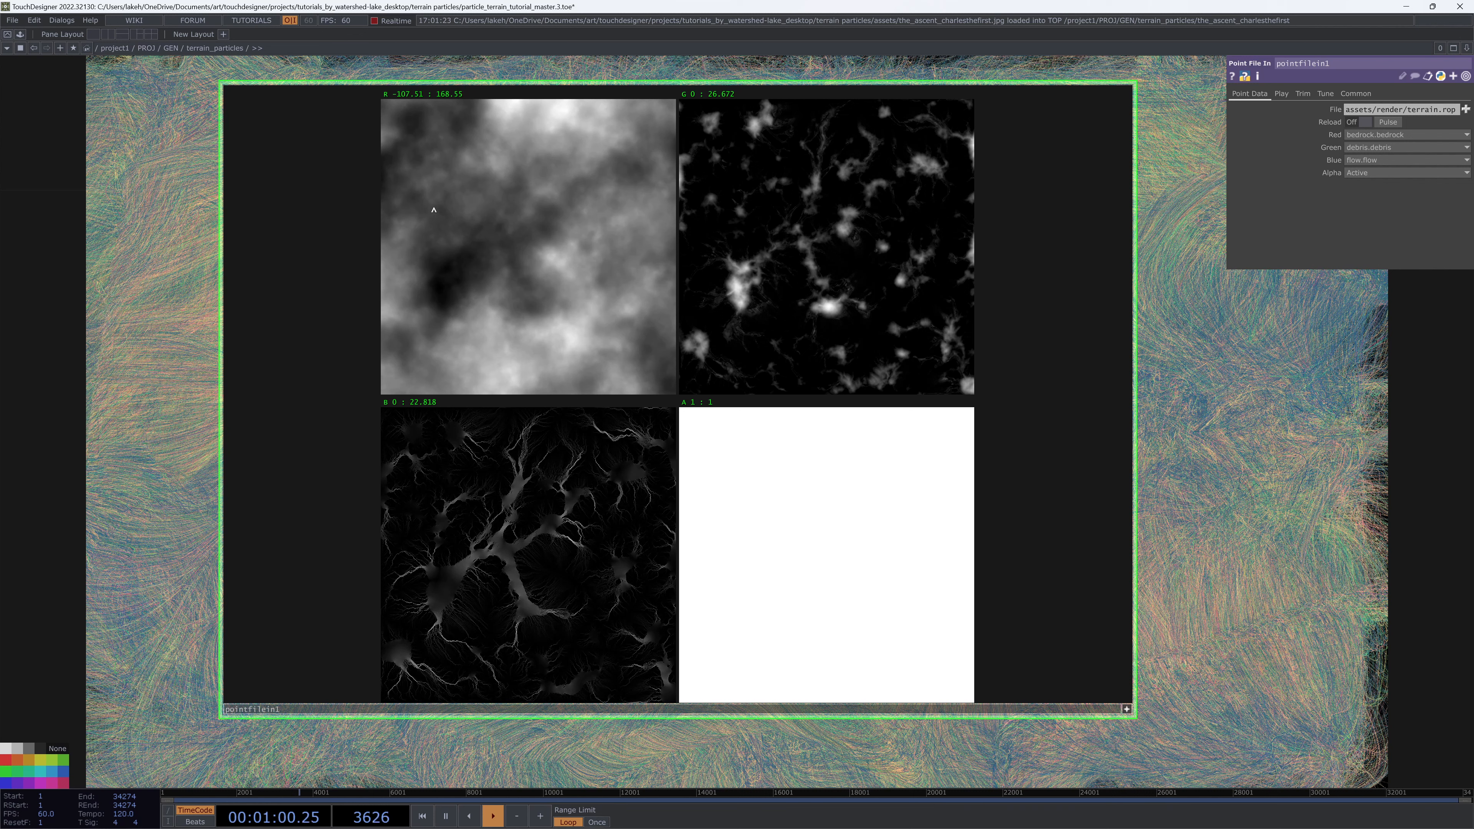
key("m")
key("m")
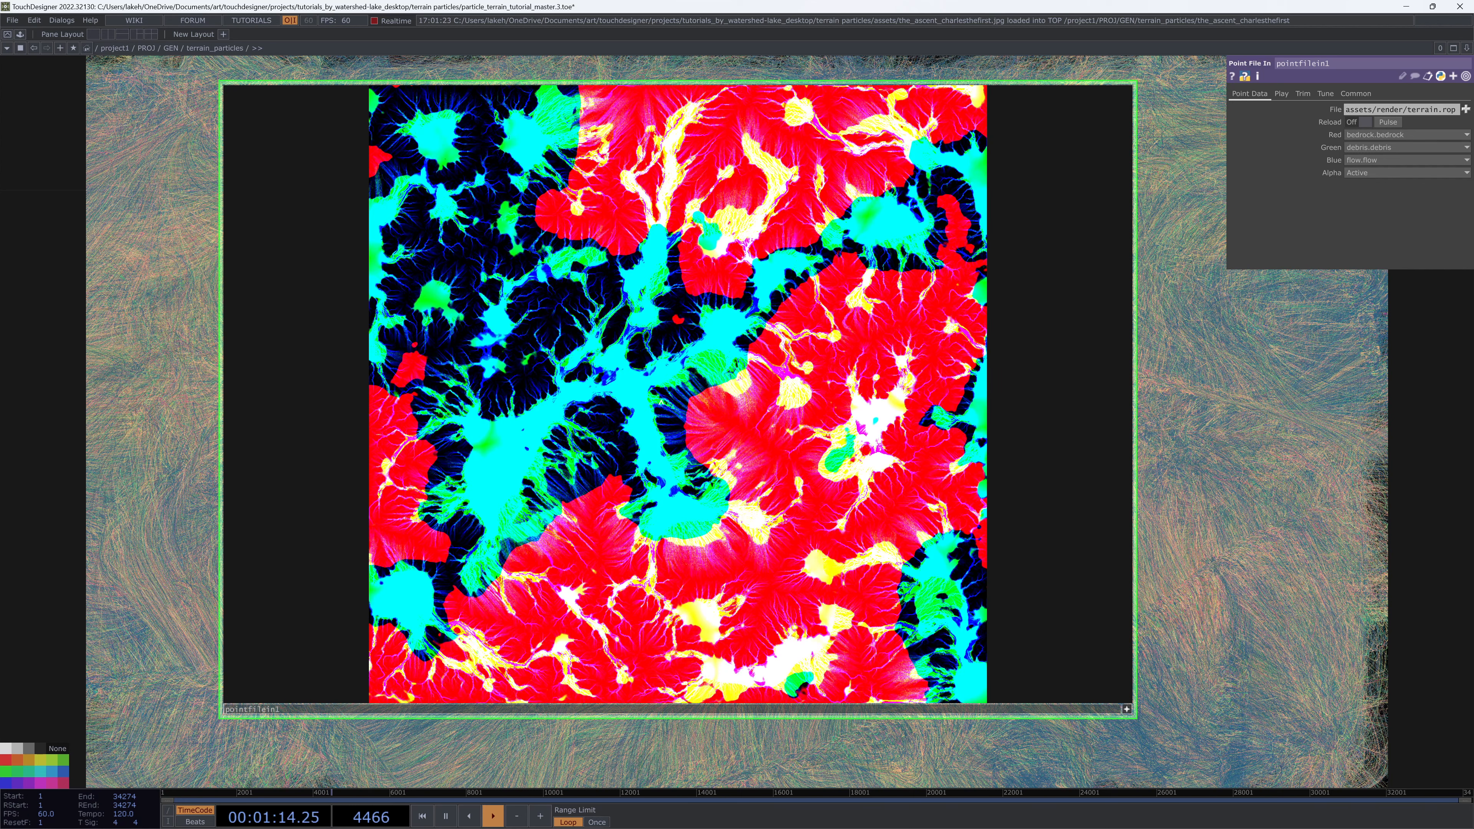
key("m")
key("m")
key("m")
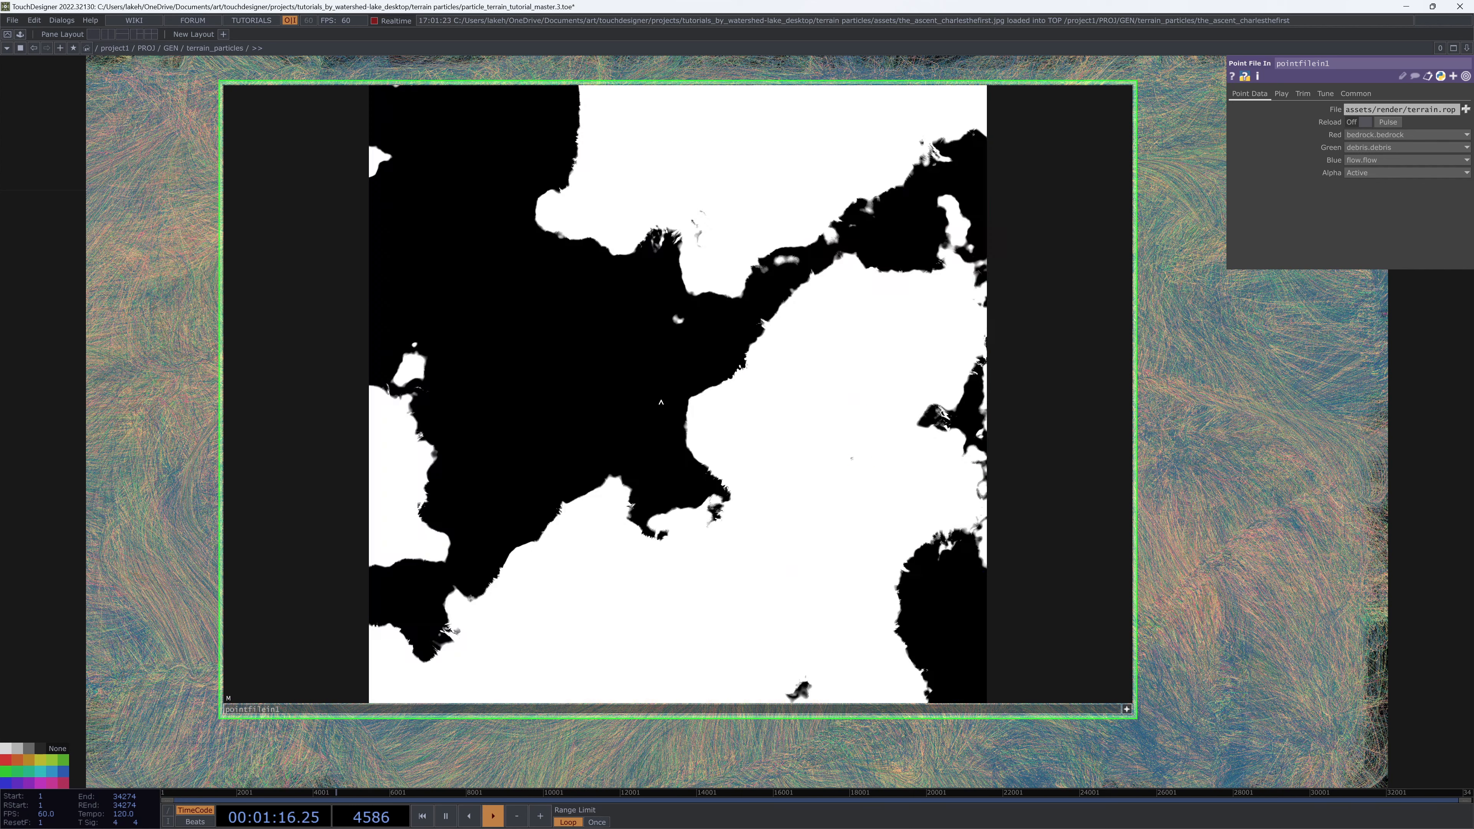
key("m")
key("d")
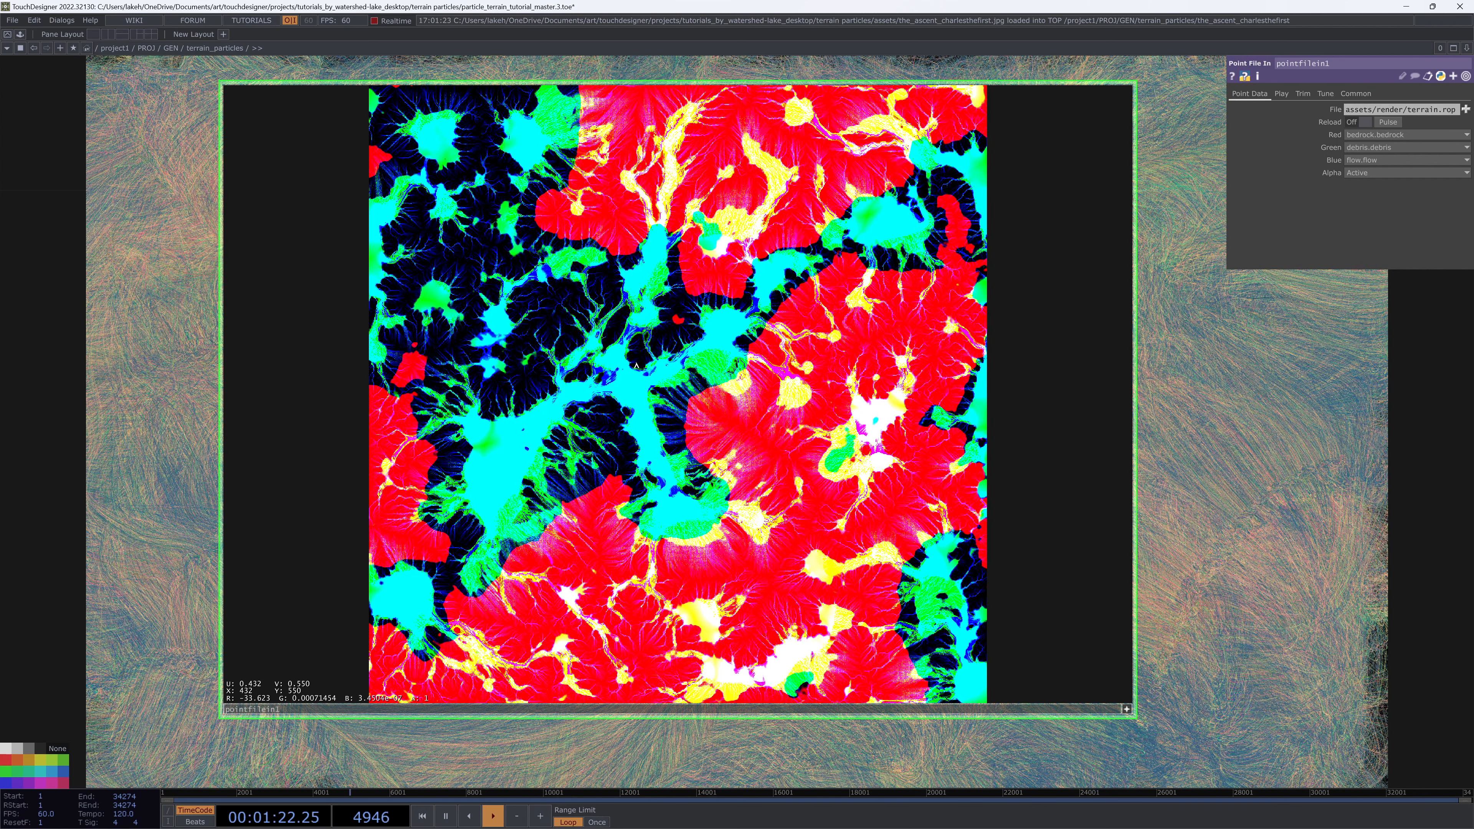
Inspect the combined terrain image close up, and return the viewer to the four-channel normalized split view.
scroll(636, 366, "up", 5)
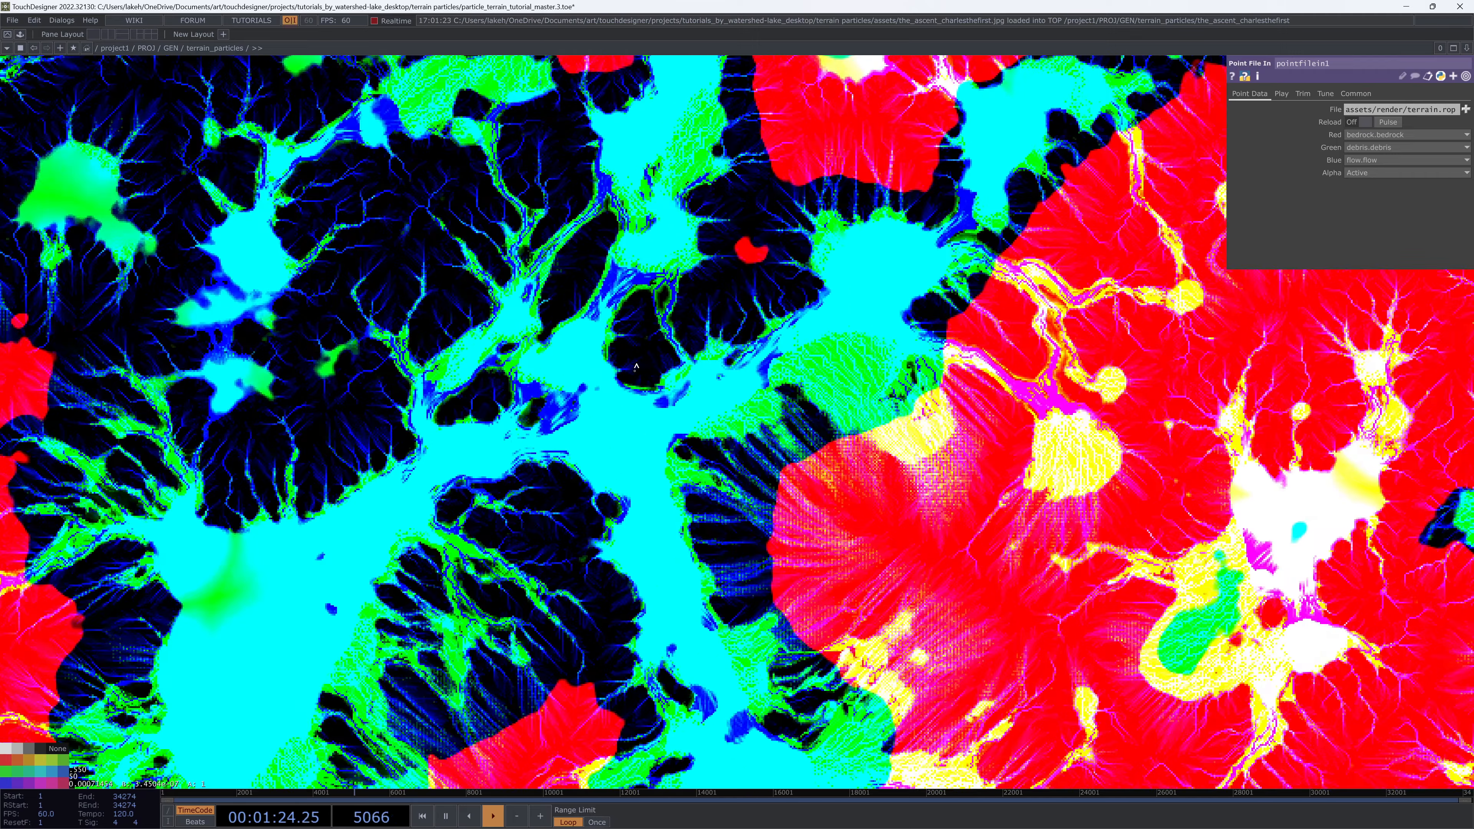
scroll(637, 366, "down", 3)
scroll(637, 366, "up", 2)
scroll(637, 366, "down", 2)
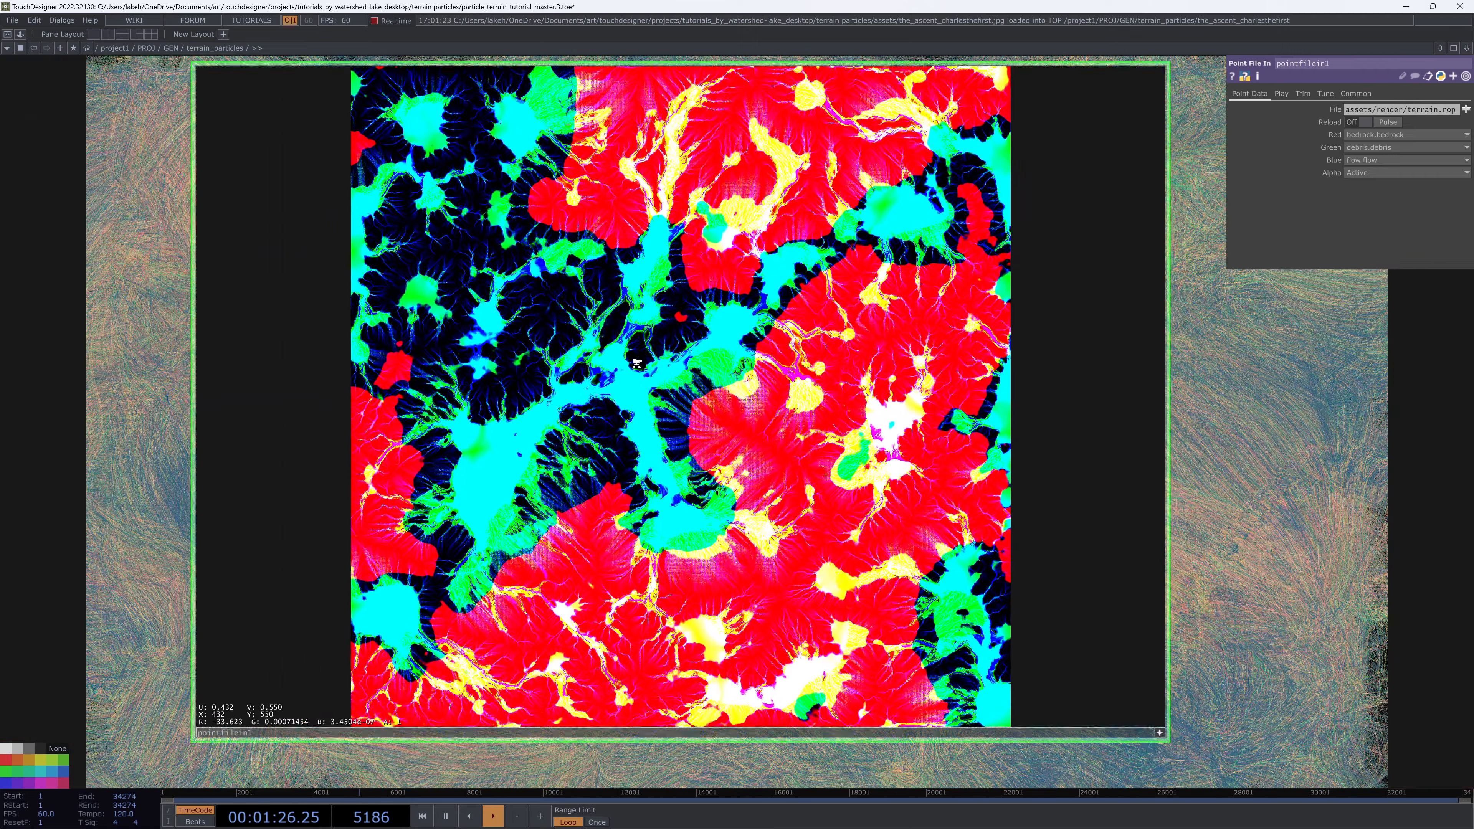
key("r")
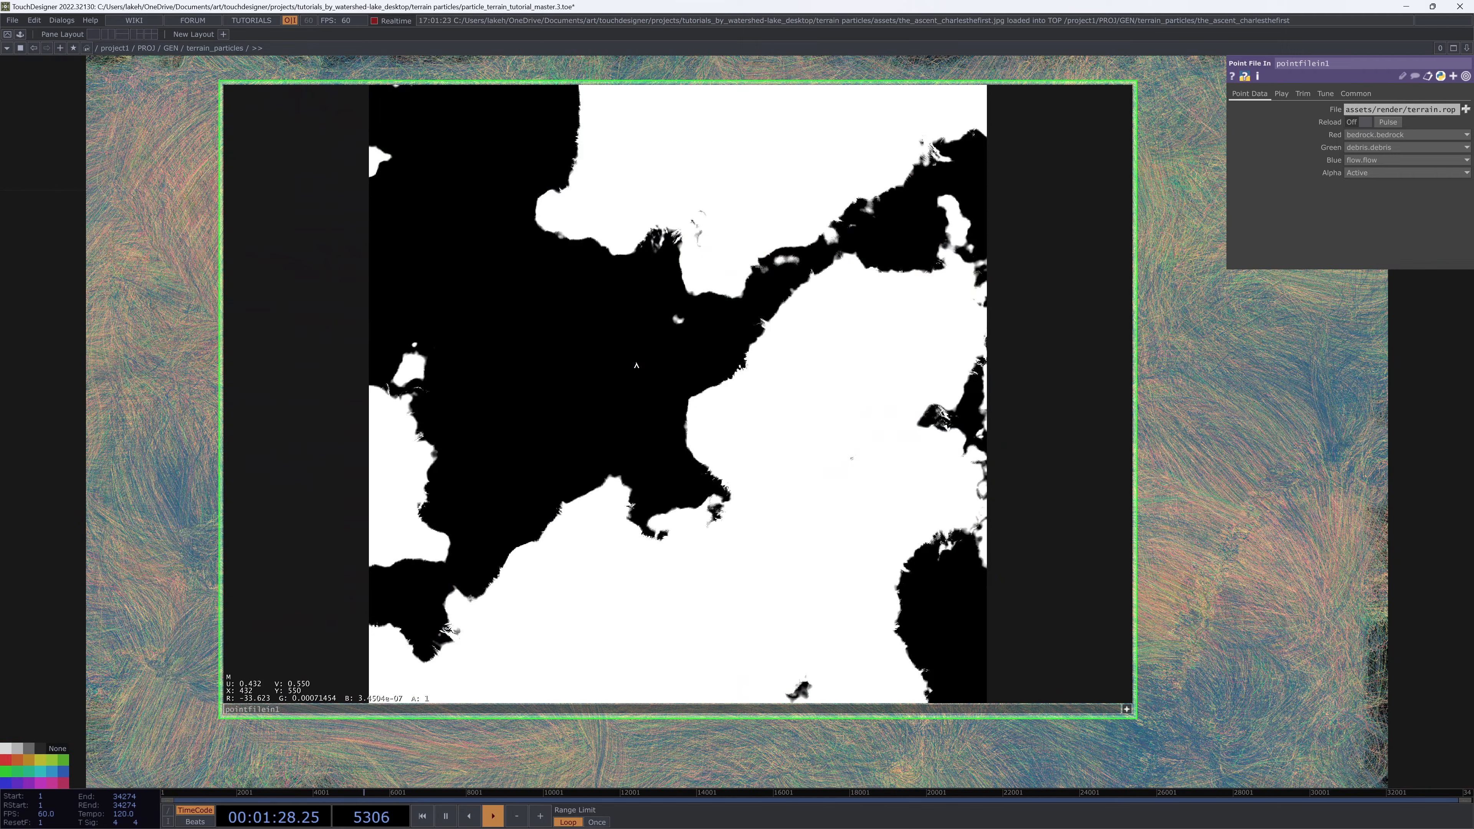
key("n")
scroll(637, 366, "down", 5)
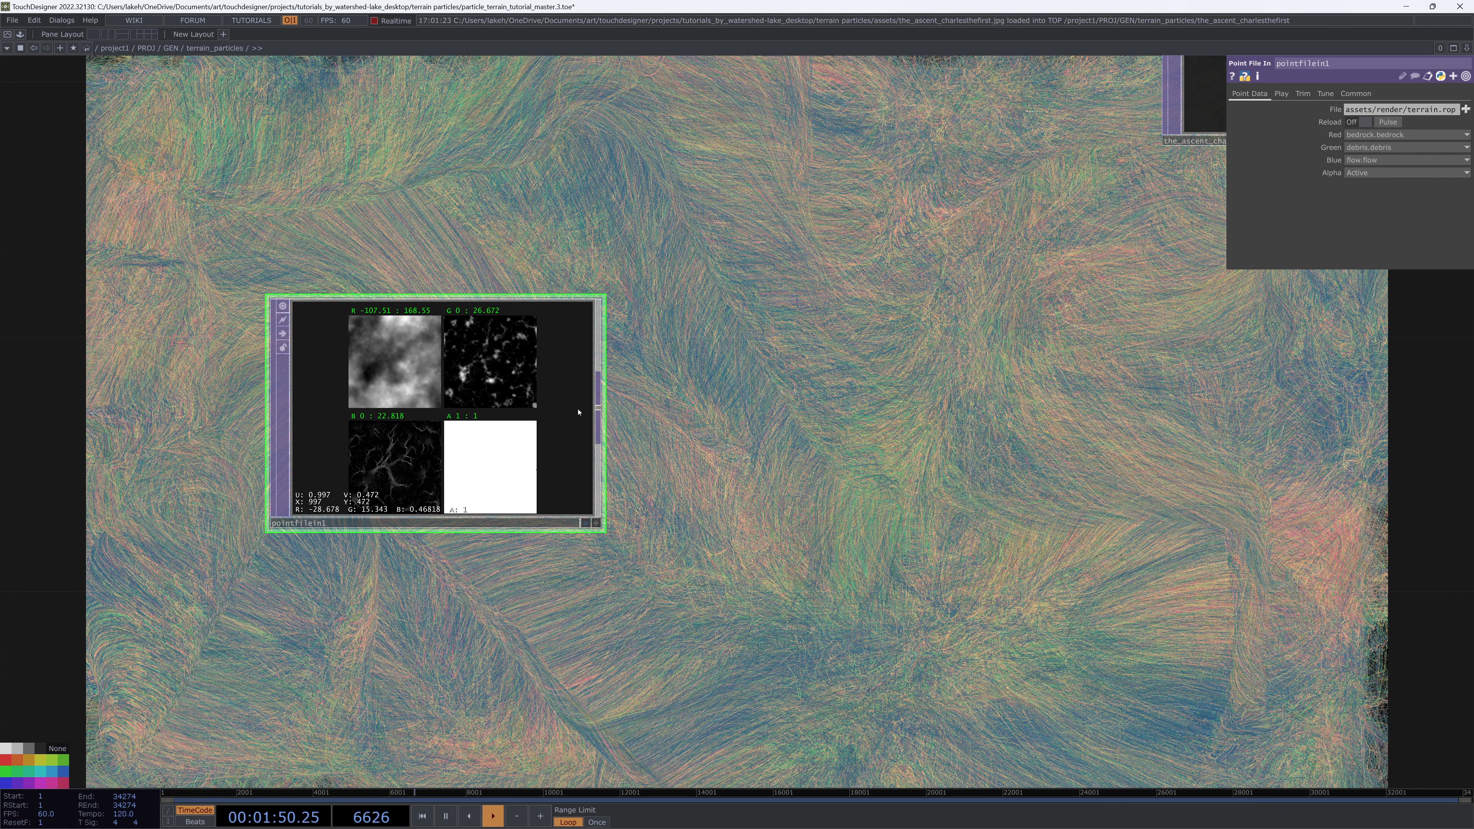
Assign height.height to the red, green, blue and alpha channels of pointfilein1.
left_click_drag(1039, 256, 1166, 264)
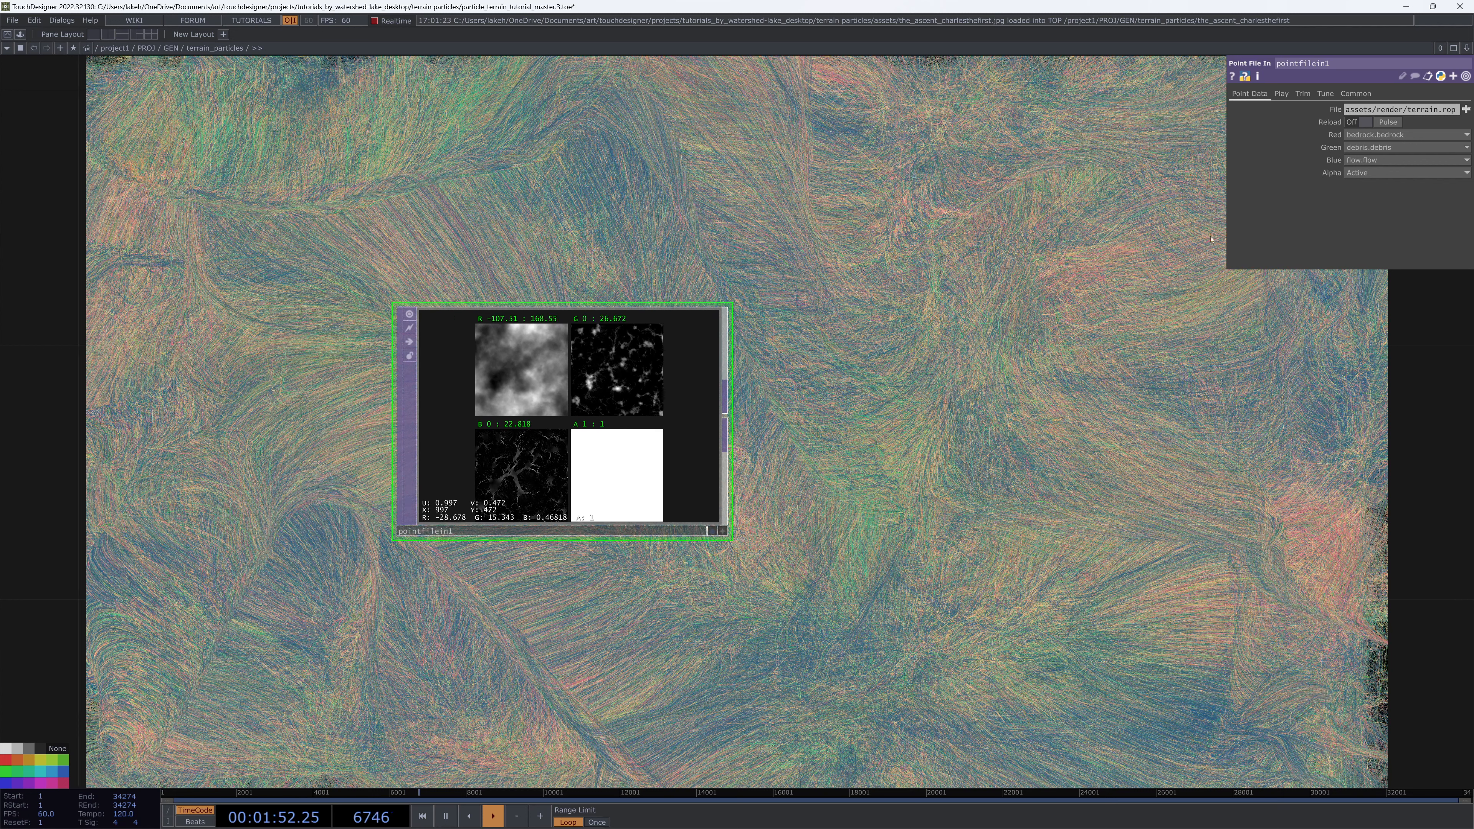
left_click(1367, 137)
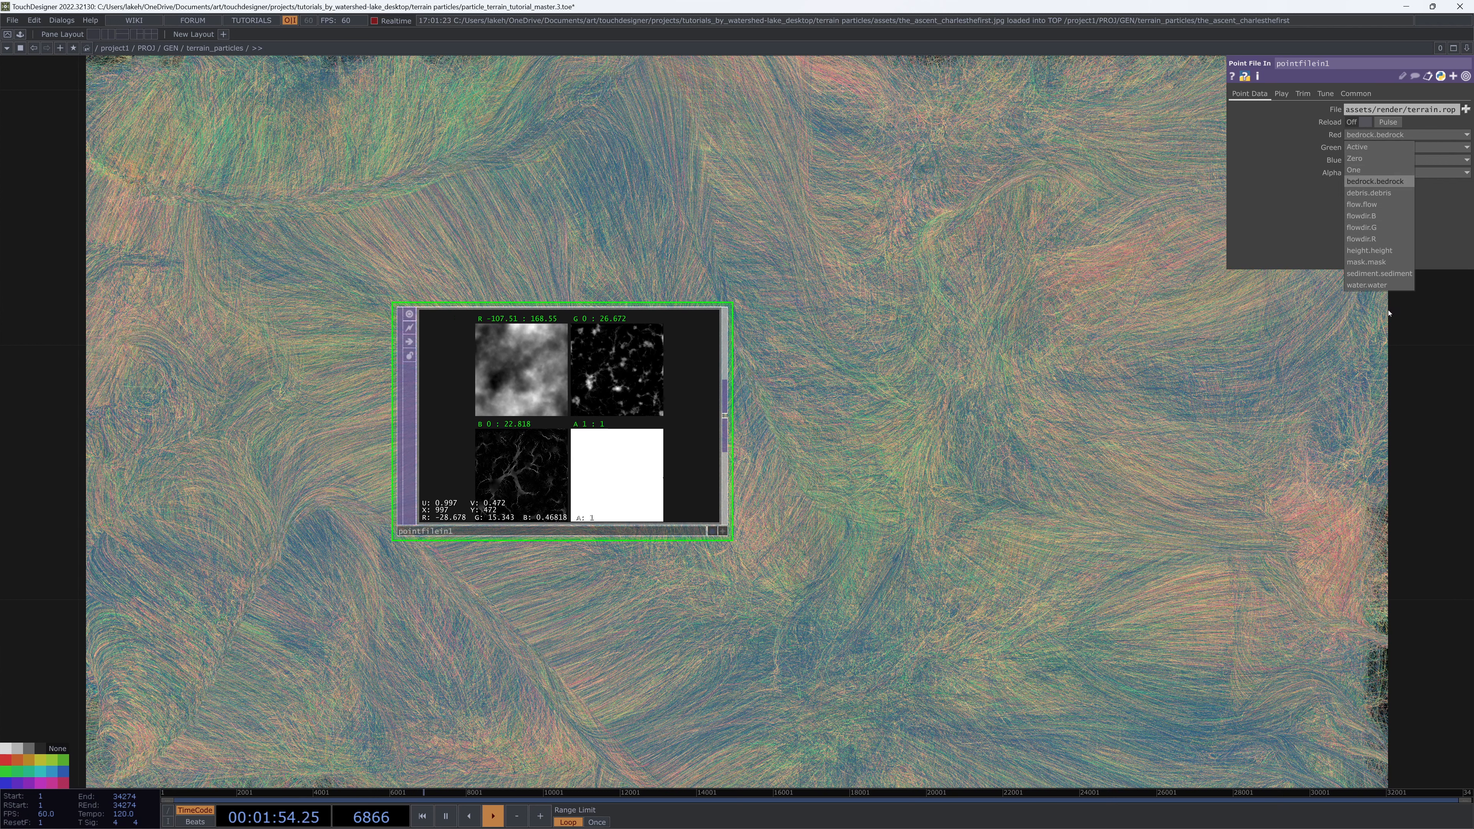
left_click(1370, 250)
left_click(1375, 148)
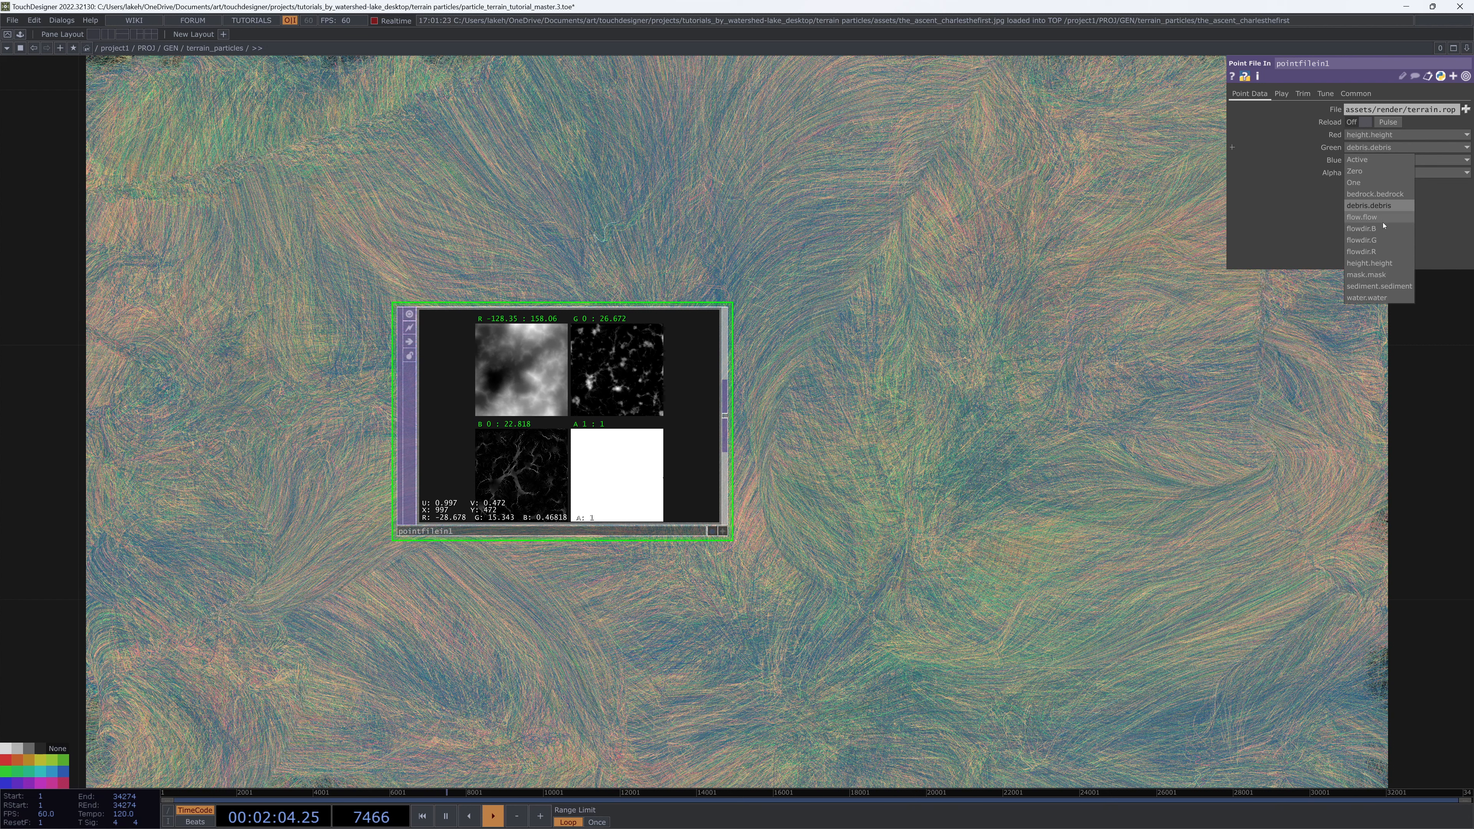
left_click(1385, 263)
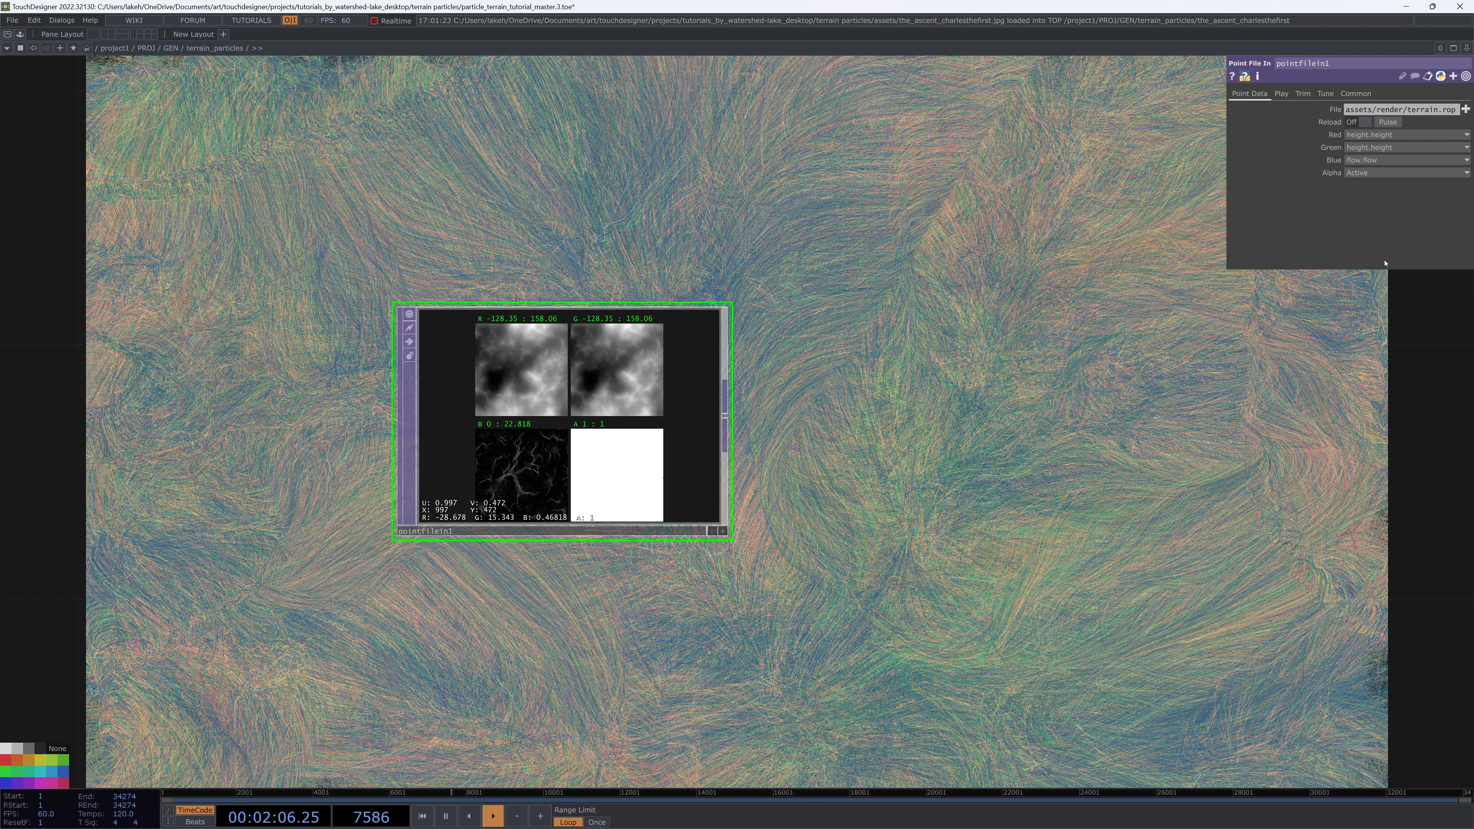
left_click(1381, 160)
left_click(1385, 275)
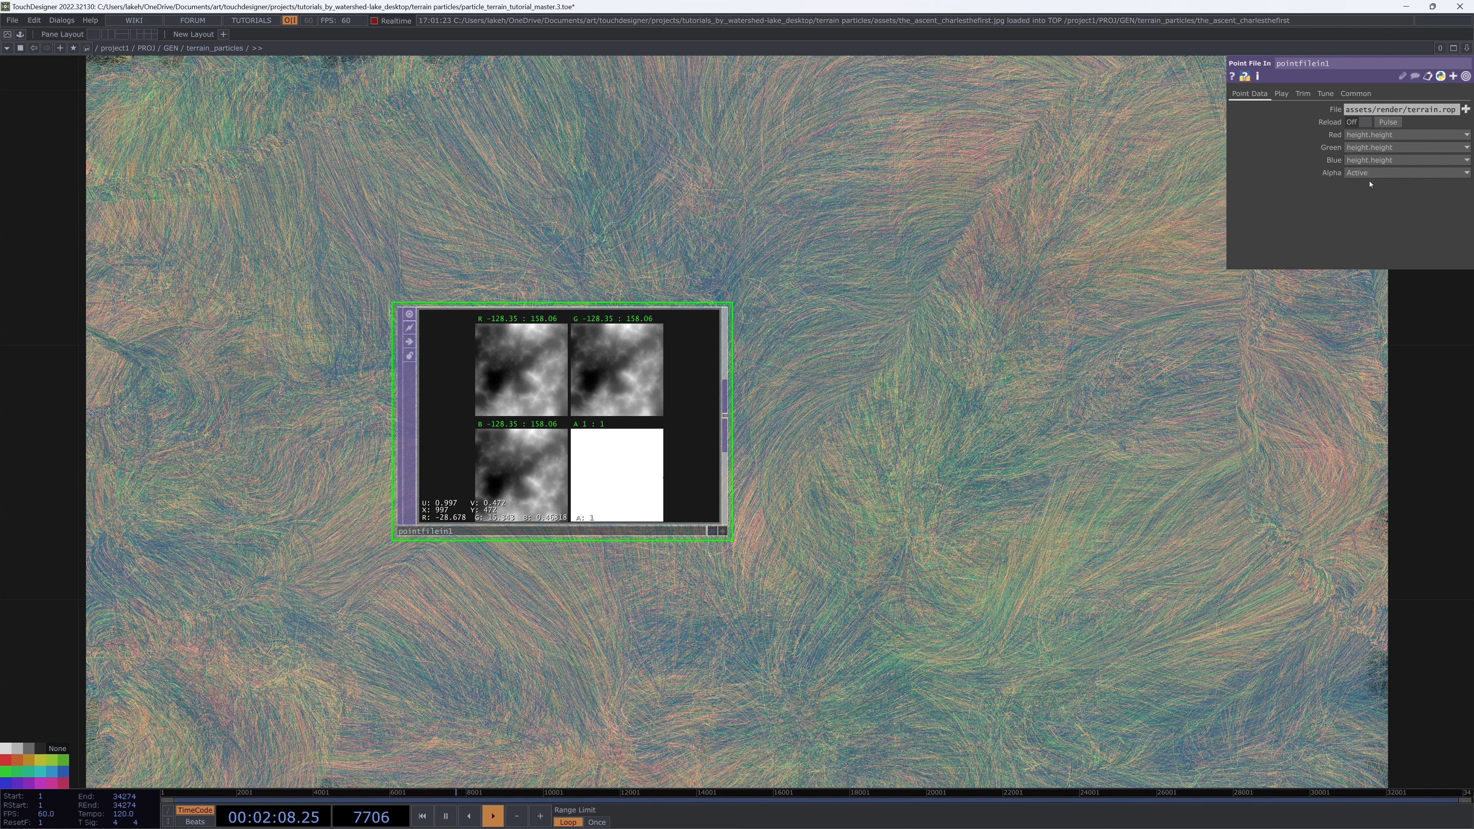
left_click(1381, 173)
left_click(1385, 286)
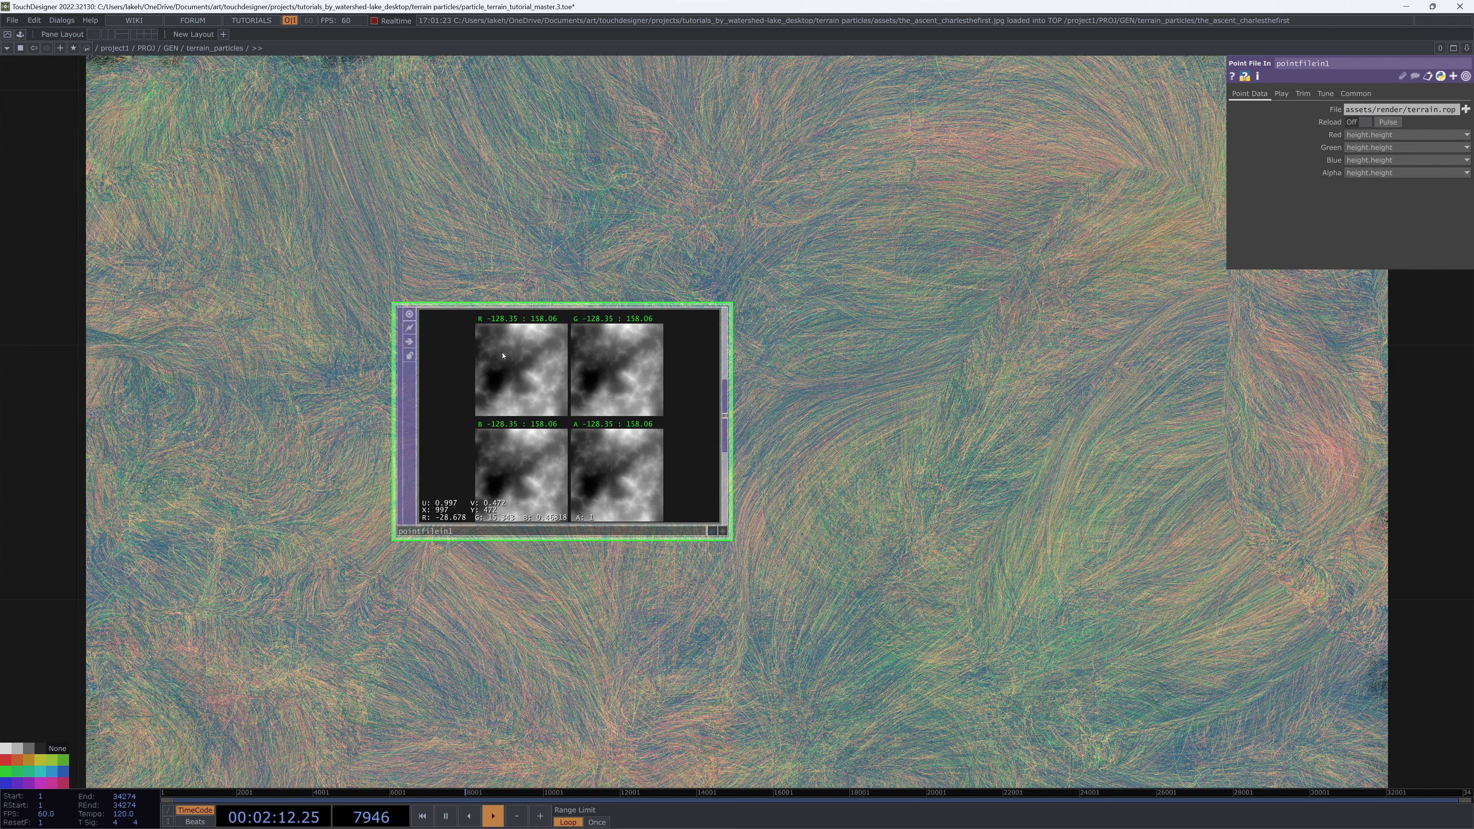
Add a Null TOP connected after pointfilein1.
key("Tab")
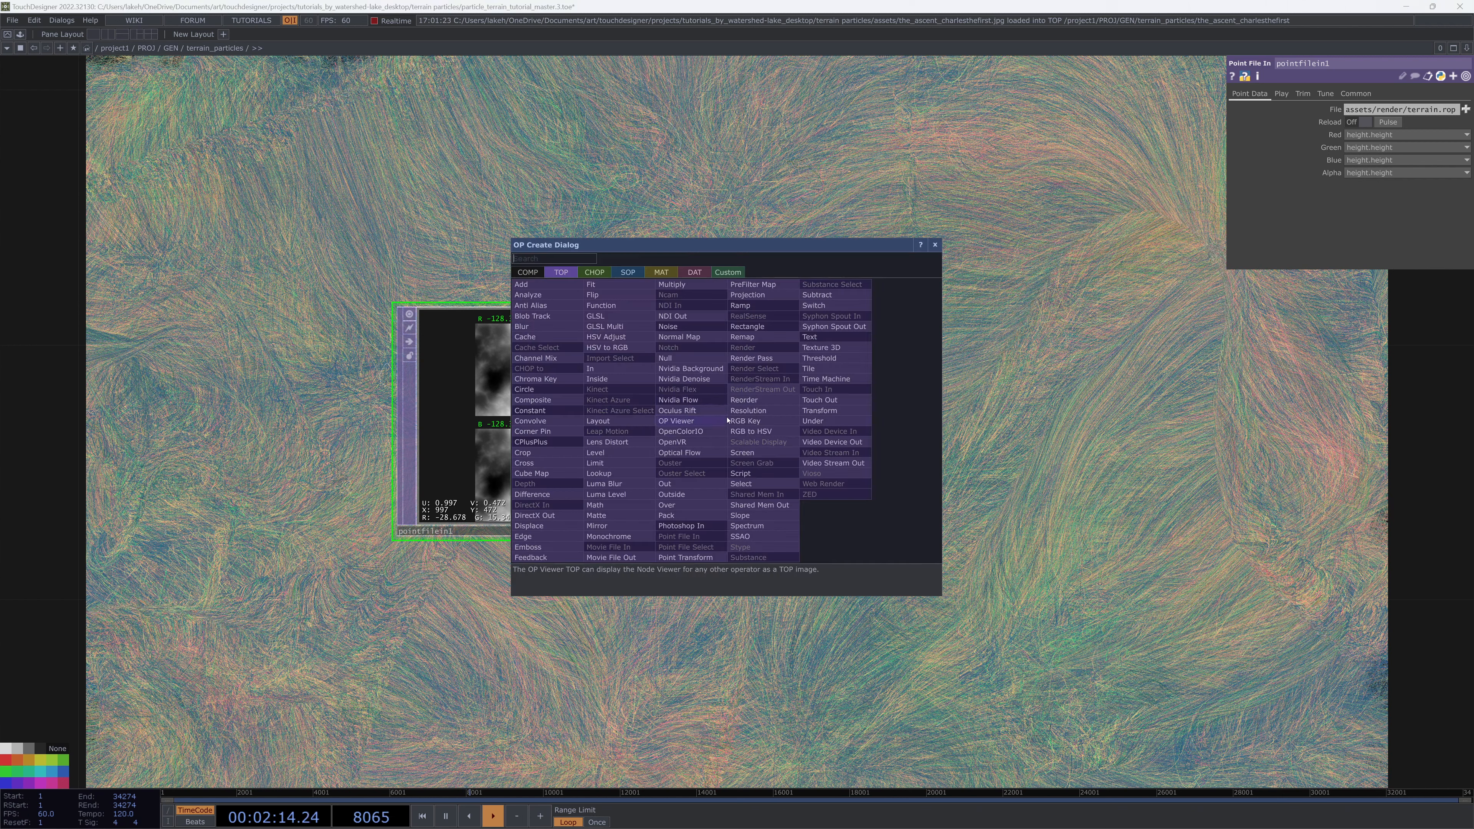
left_click(699, 359)
left_click(1008, 419)
left_click_drag(1159, 546, 903, 548)
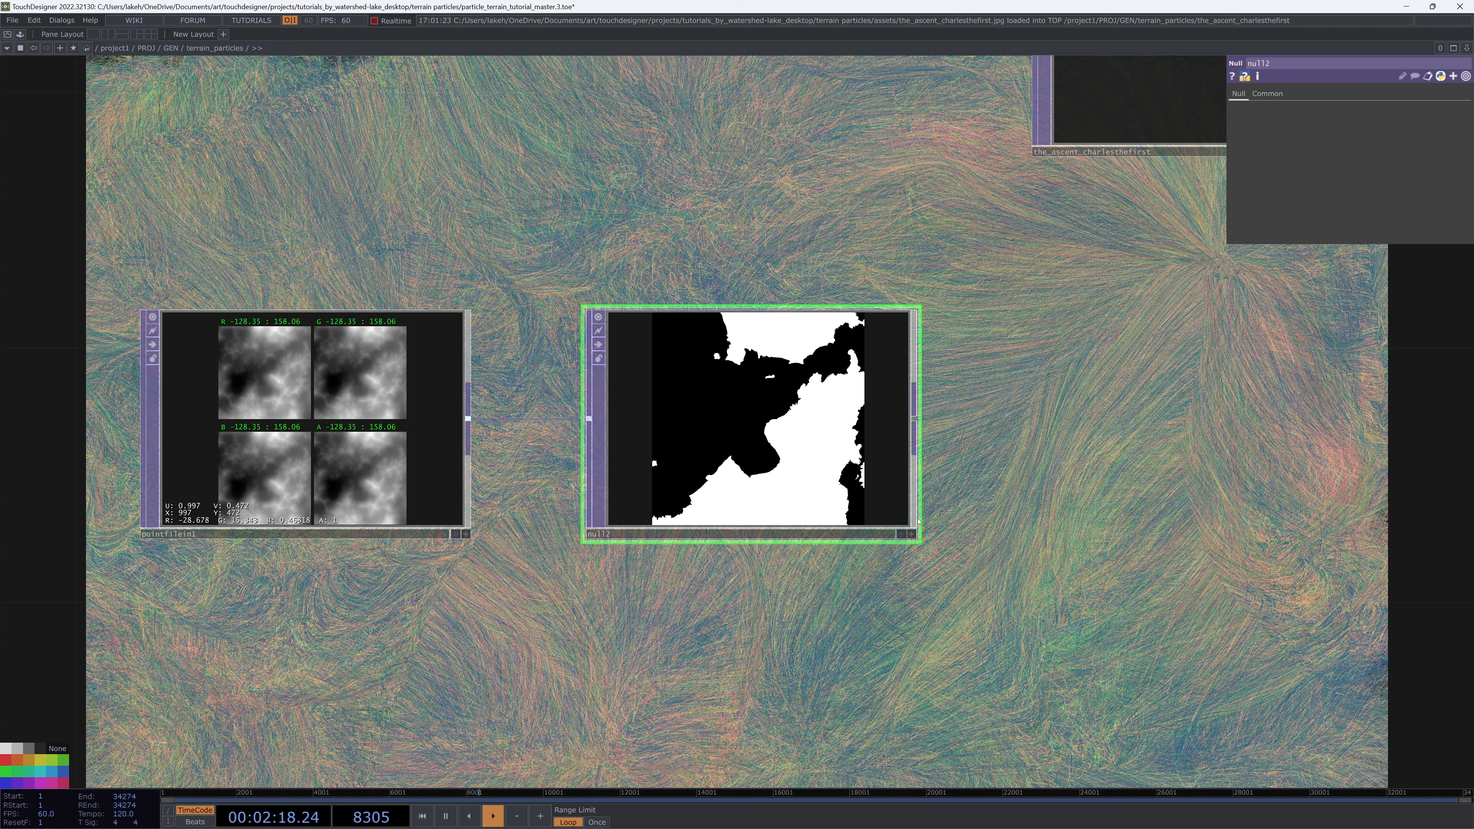
Show the new null's image as a normalized split of its four channels.
left_click(912, 534)
key("n")
left_click(912, 534)
left_click_drag(940, 459, 684, 464)
scroll(853, 465, "down", 8)
scroll(681, 482, "up", 4)
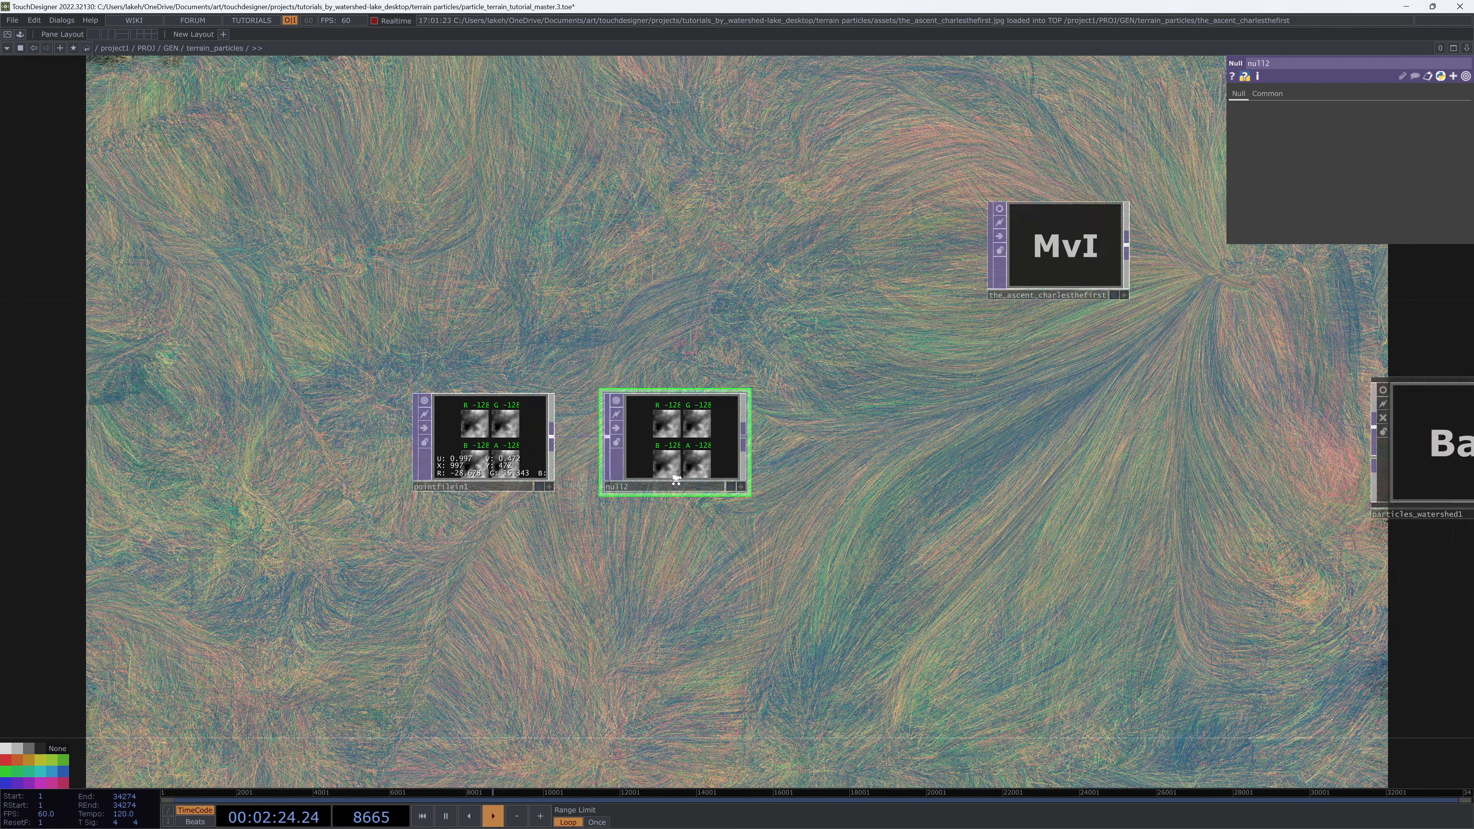
scroll(676, 479, "up", 4)
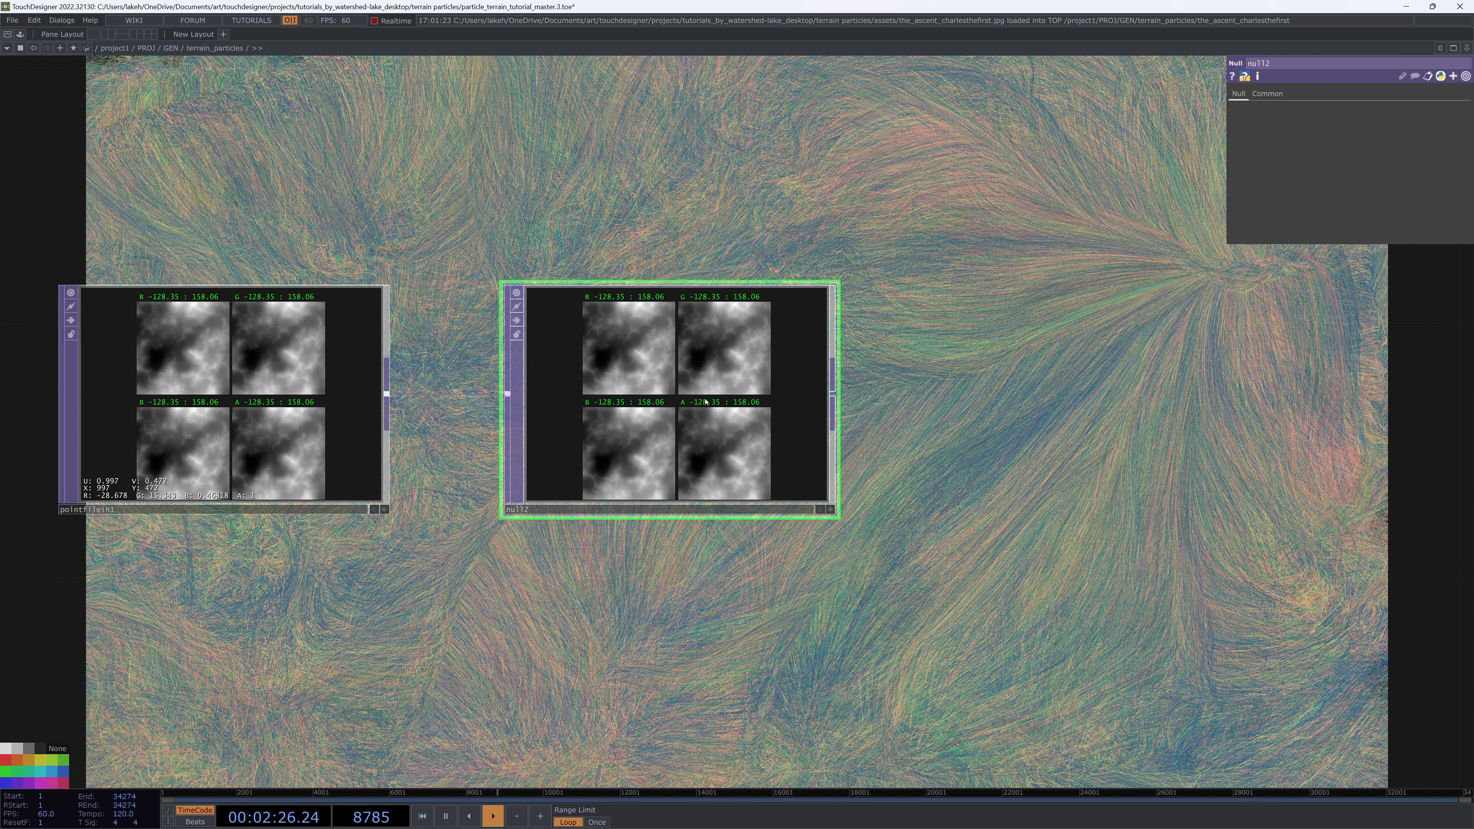
scroll(720, 439, "down", 3)
left_click_drag(807, 470, 608, 473)
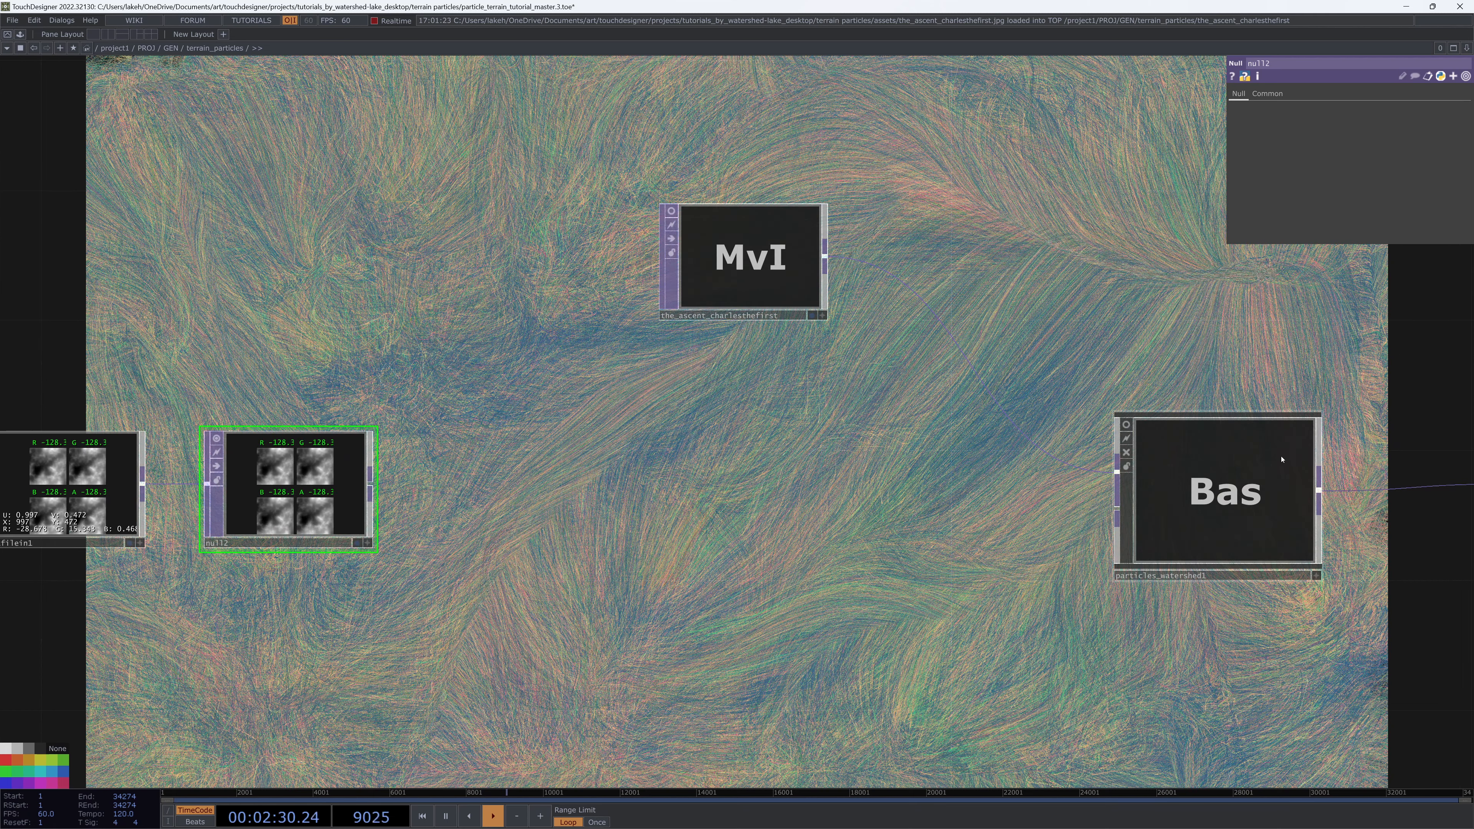
left_click_drag(852, 540, 909, 517)
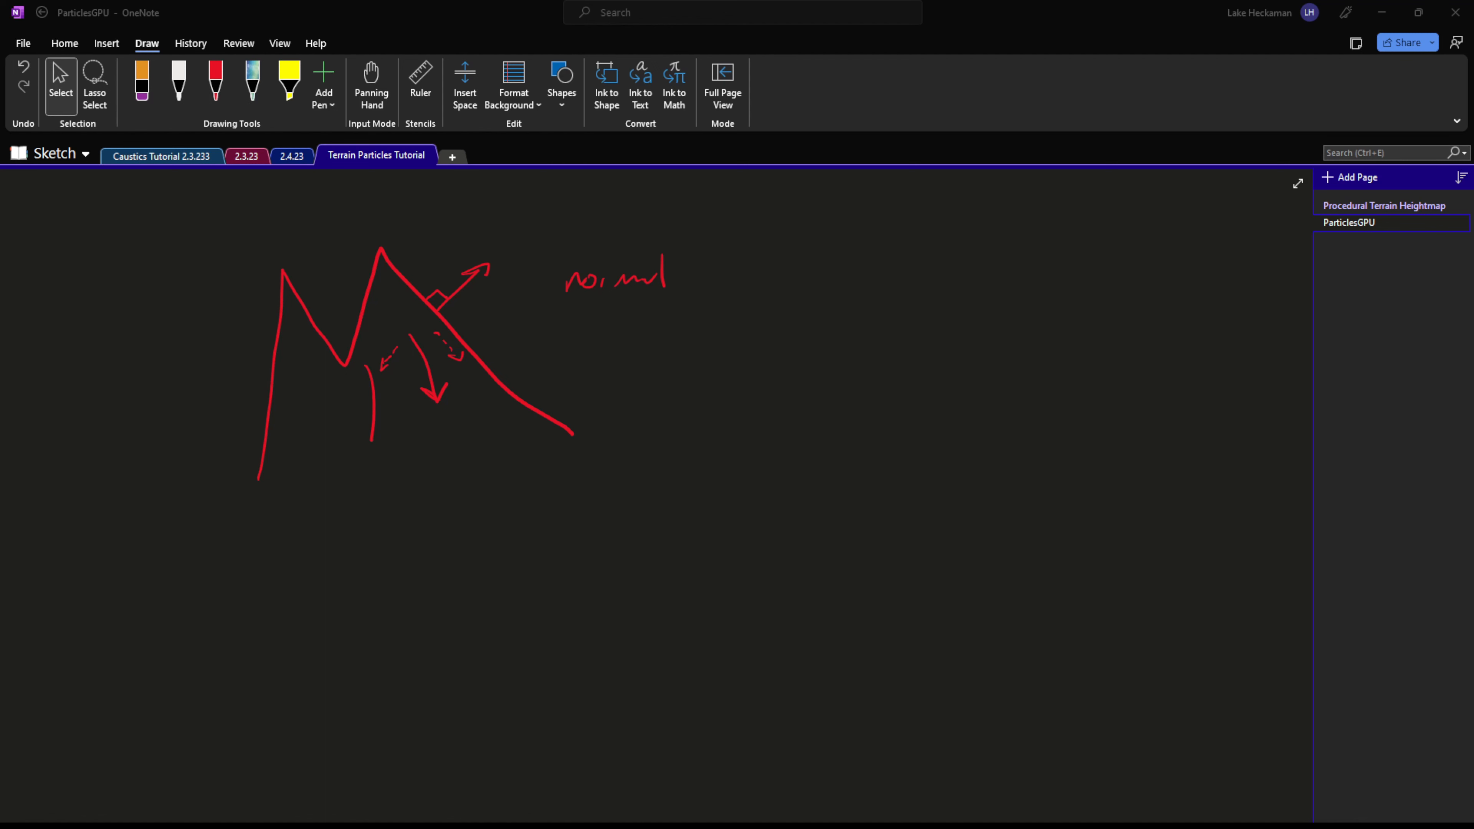
Switch to OneNote and handwrite a word beginning "sl" in red ink below the "normal" label on the ParticlesGPU page.
left_click(816, 444)
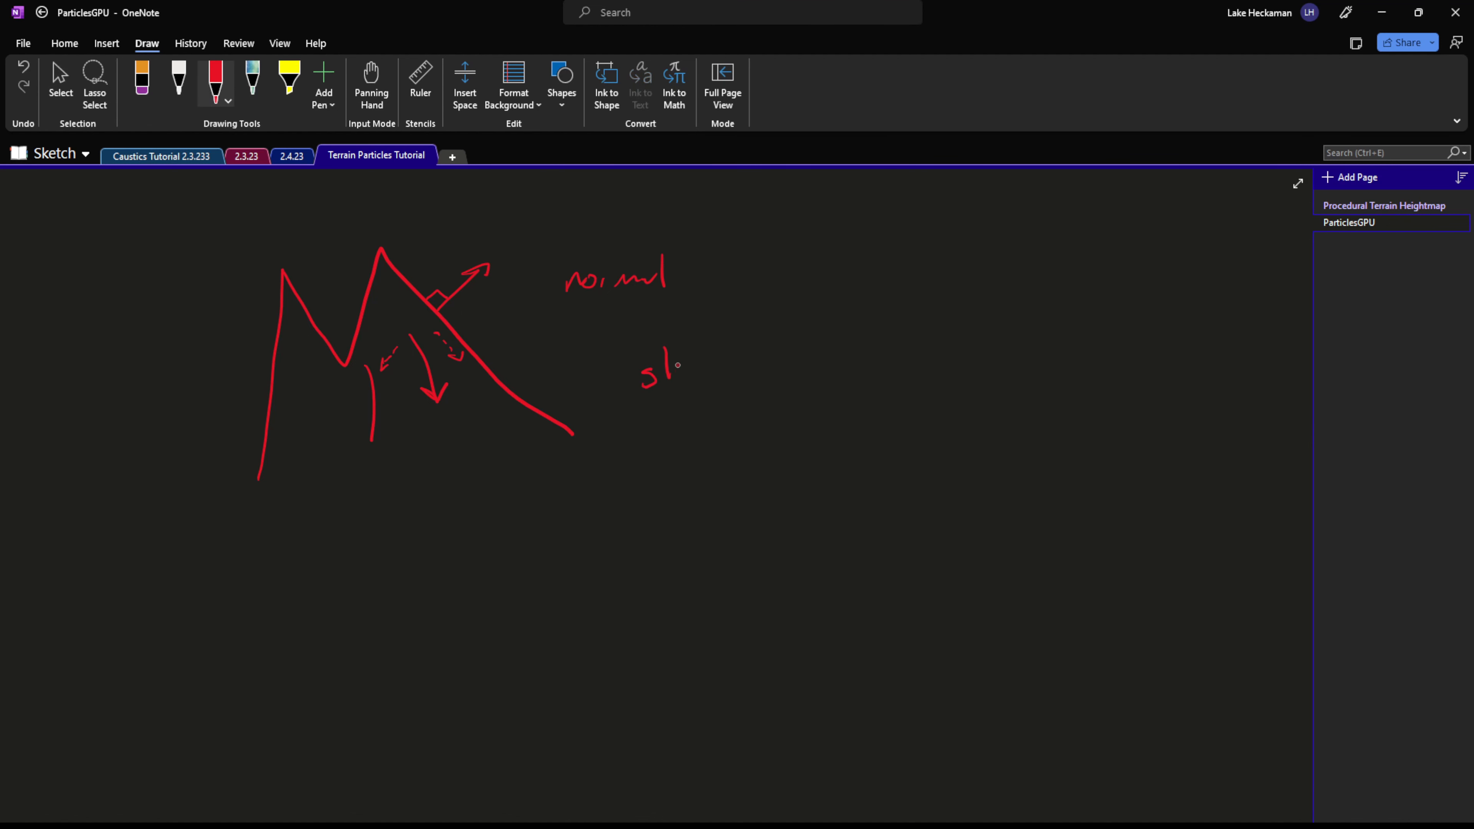
left_click_drag(685, 362, 686, 363)
mouse_move(696, 367)
left_mouse_down()
mouse_move(702, 399)
mouse_move(709, 373)
left_mouse_up()
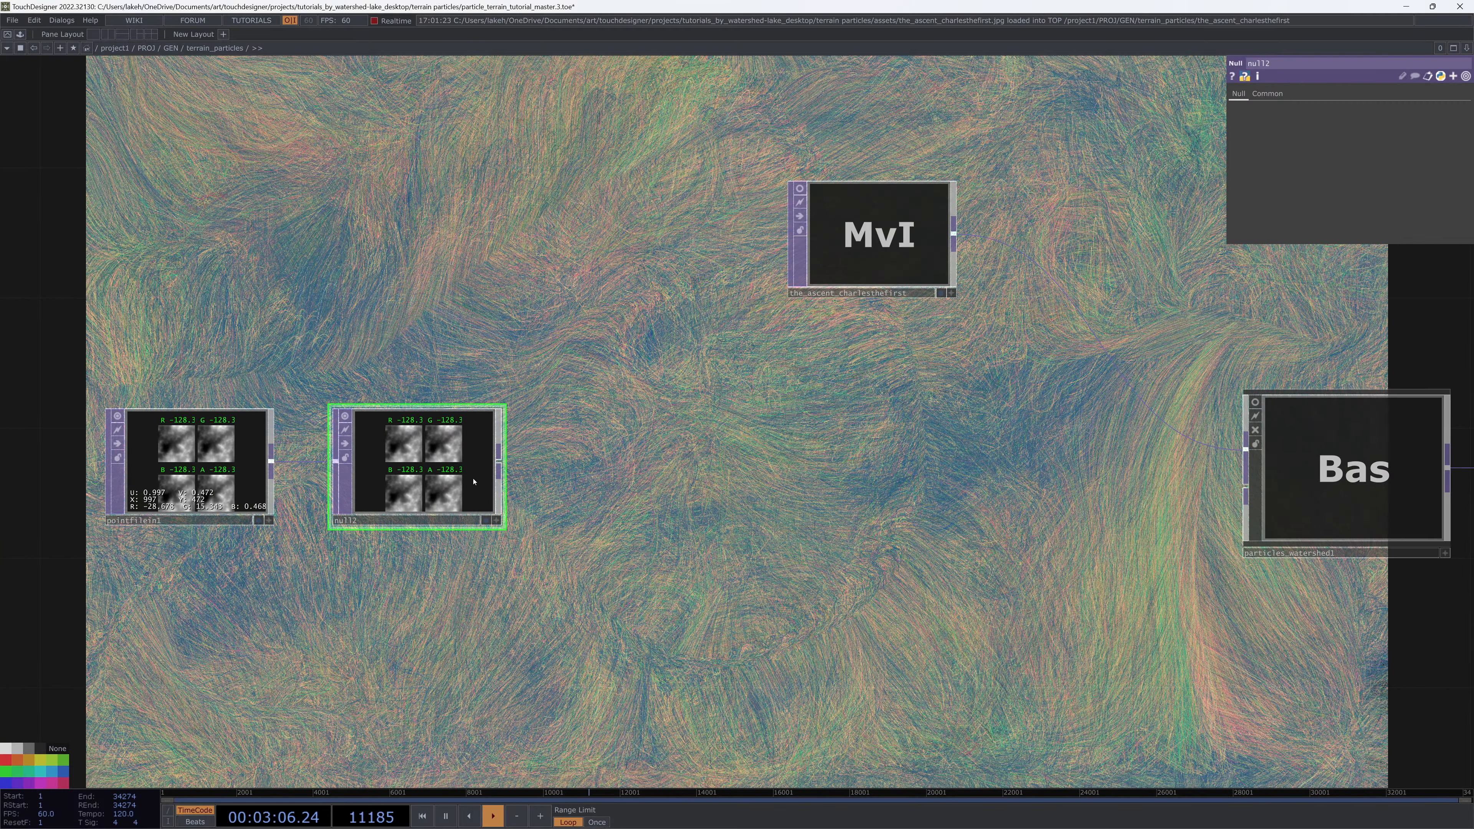
Add a Normal Map TOP to the output of null2 in TouchDesigner's terrain particle network.
right_click(501, 462)
left_click(479, 380)
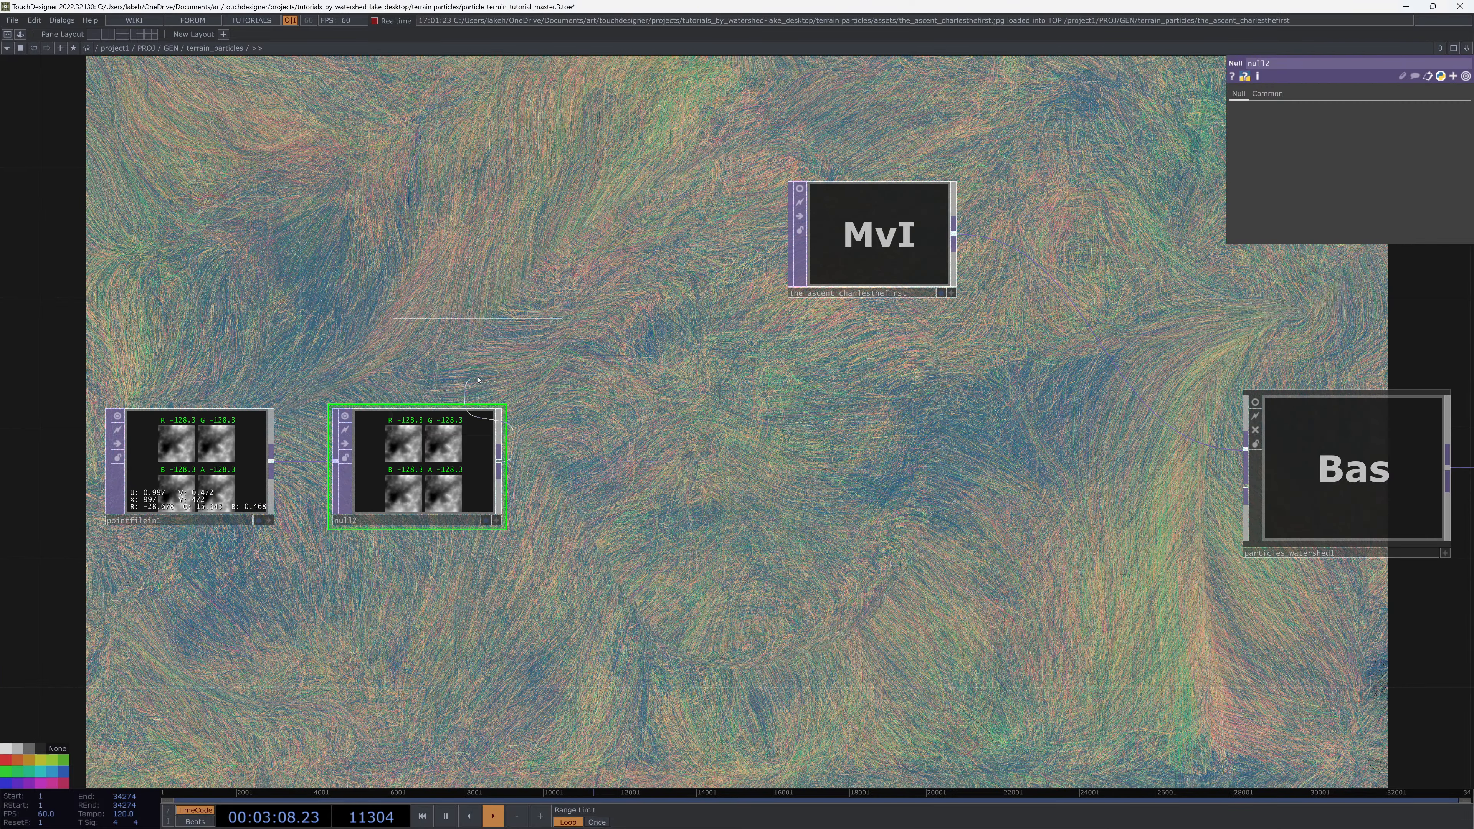
left_click(707, 465)
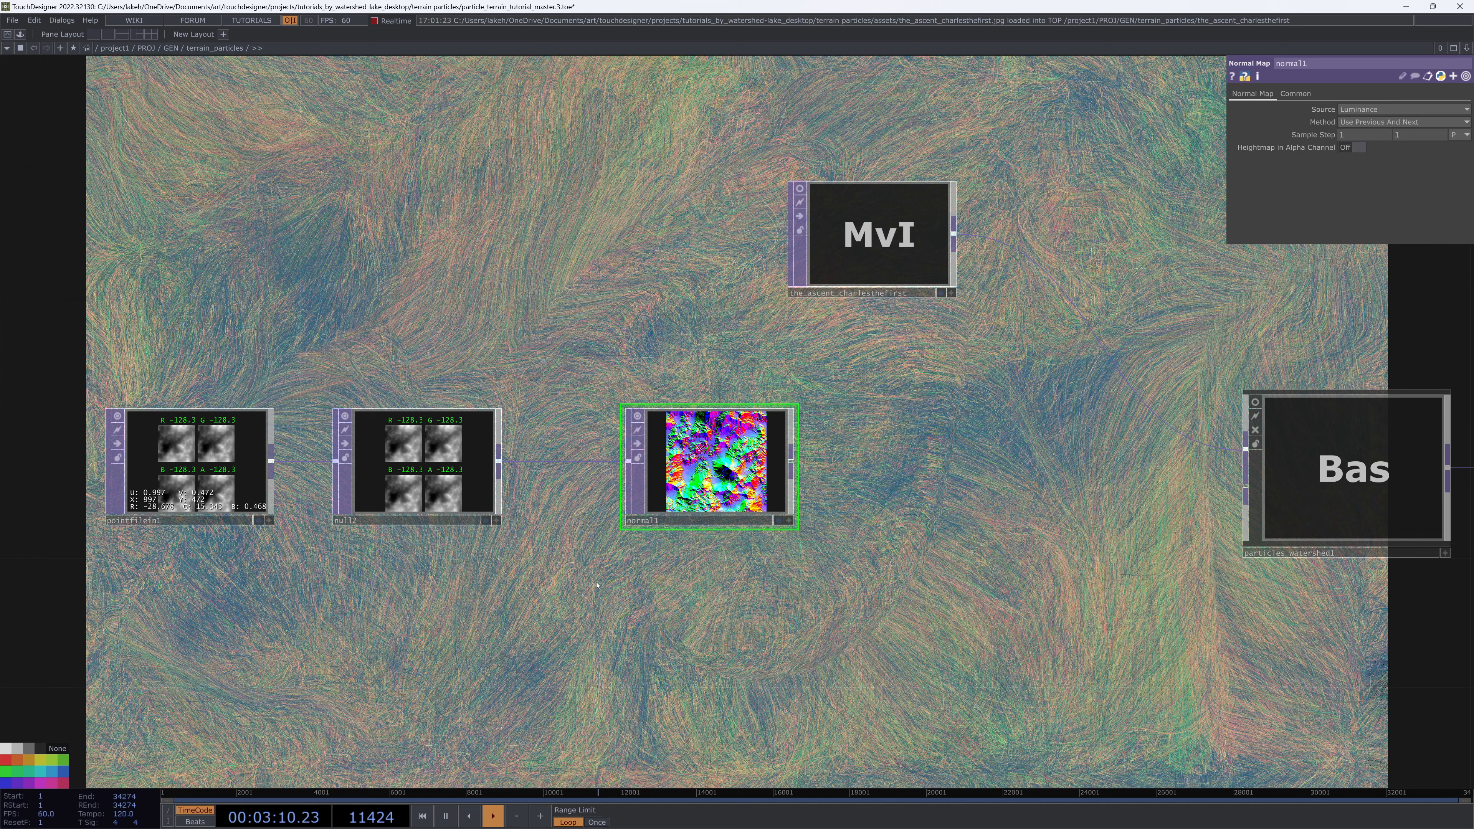
Connect the normal map's output to the lower input of the particles_watershed1 base and view the resulting particle flow.
left_click_drag(596, 586, 651, 569)
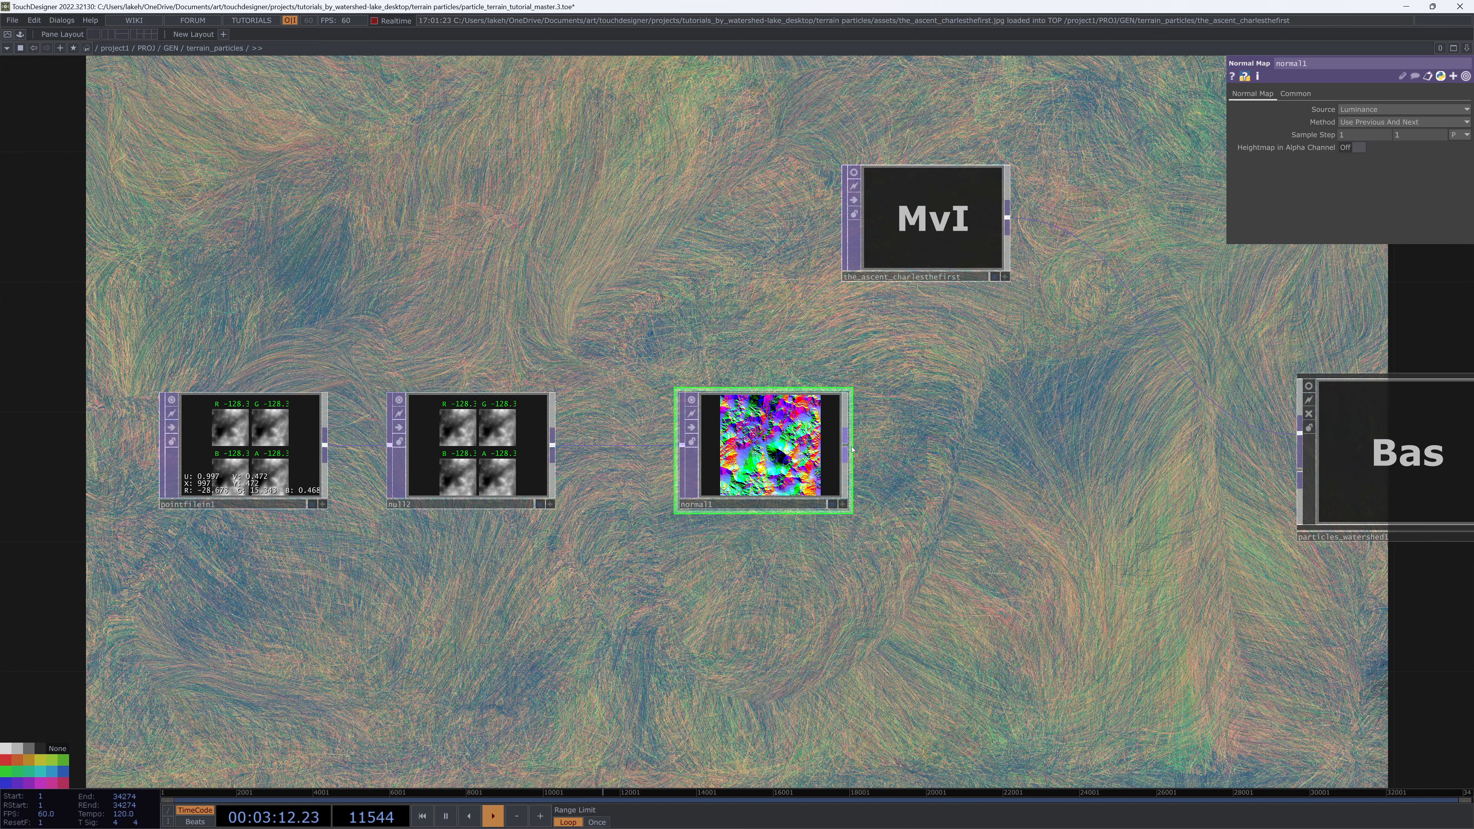
left_click_drag(847, 448, 1299, 470)
left_click_drag(1074, 524, 899, 517)
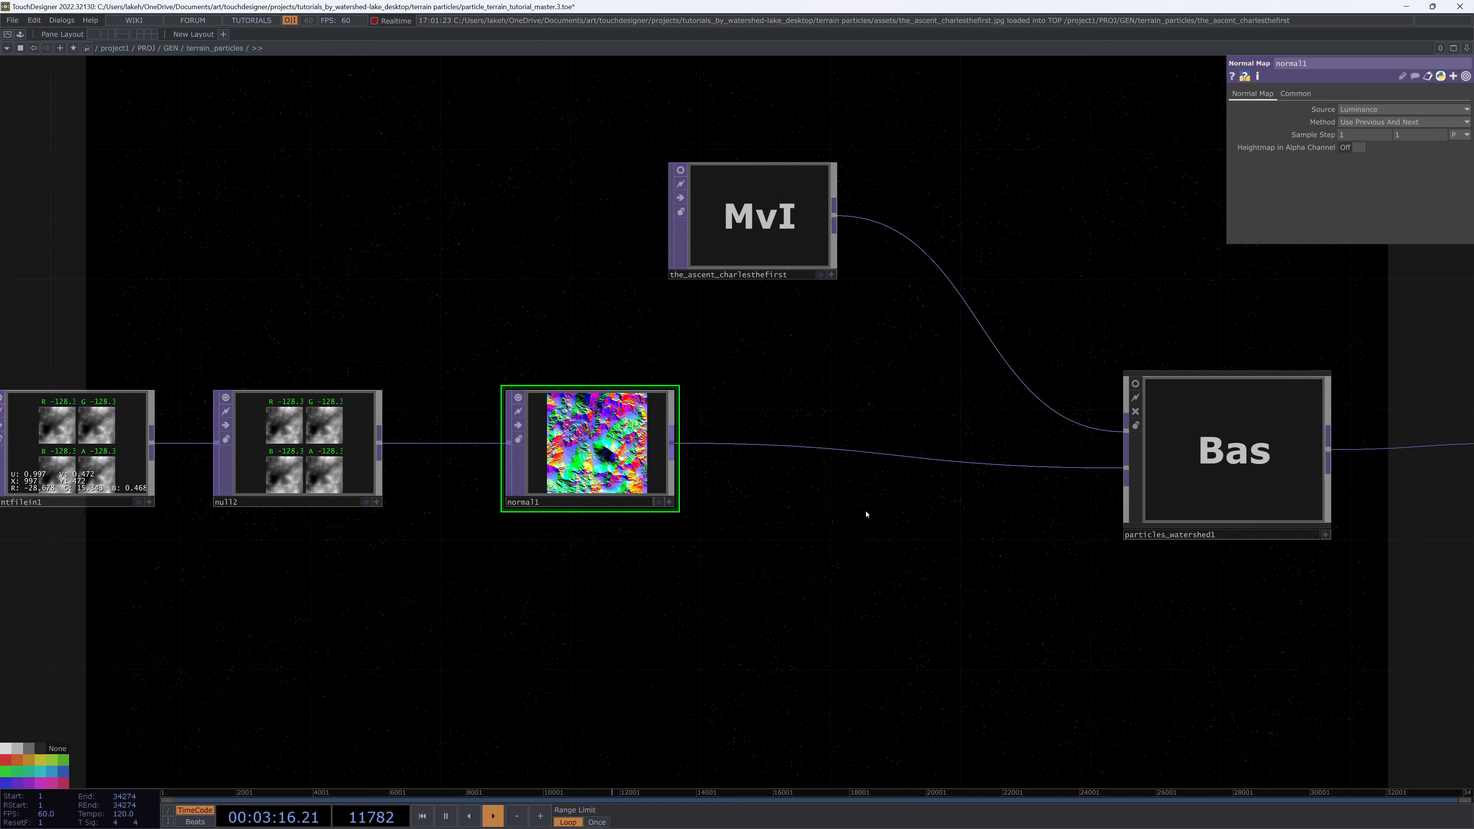
left_click_drag(764, 516, 596, 526)
left_click_drag(961, 273, 685, 389)
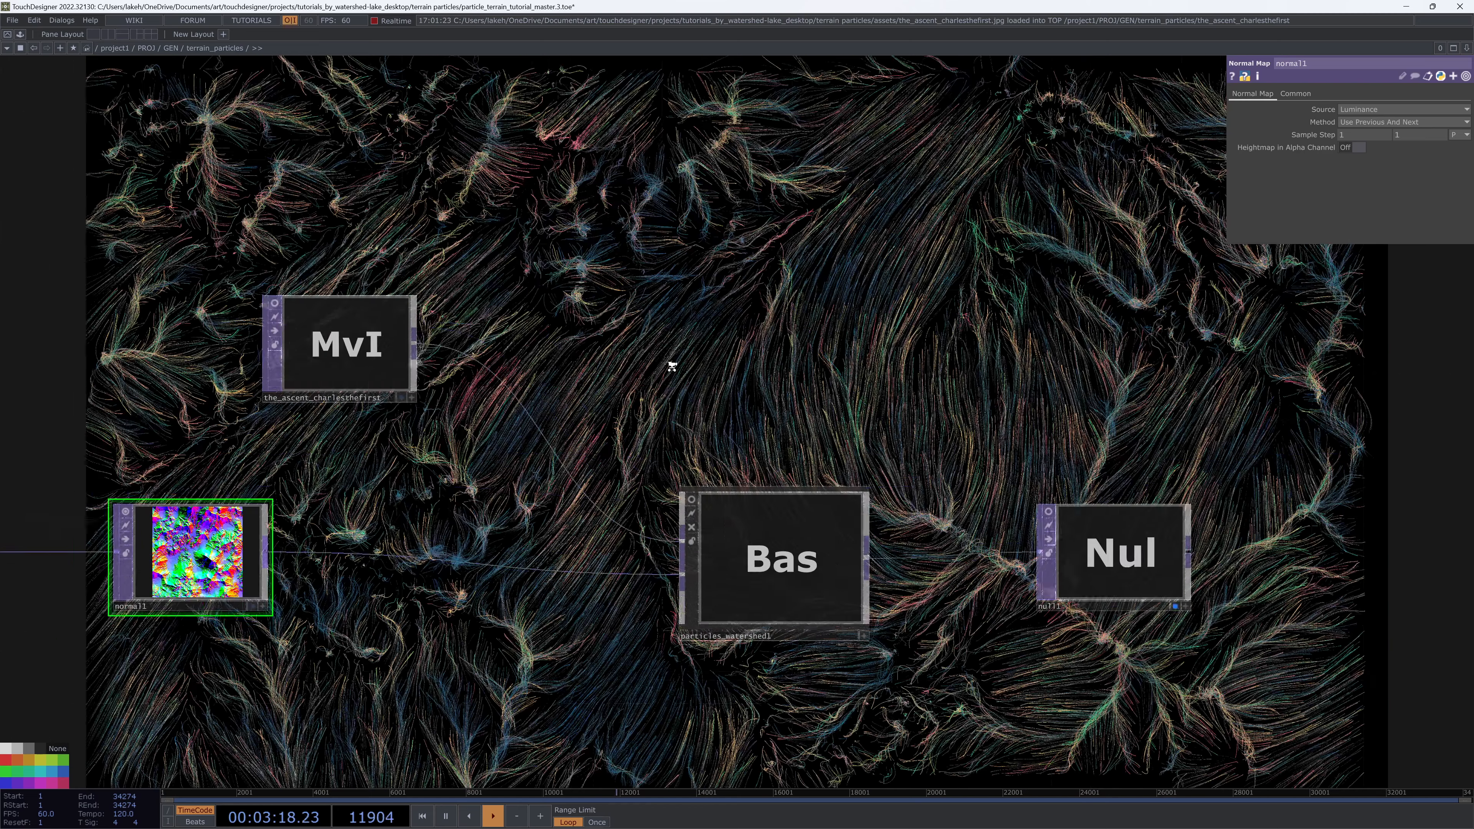
scroll(675, 367, "down", 3)
left_click_drag(896, 608, 979, 598)
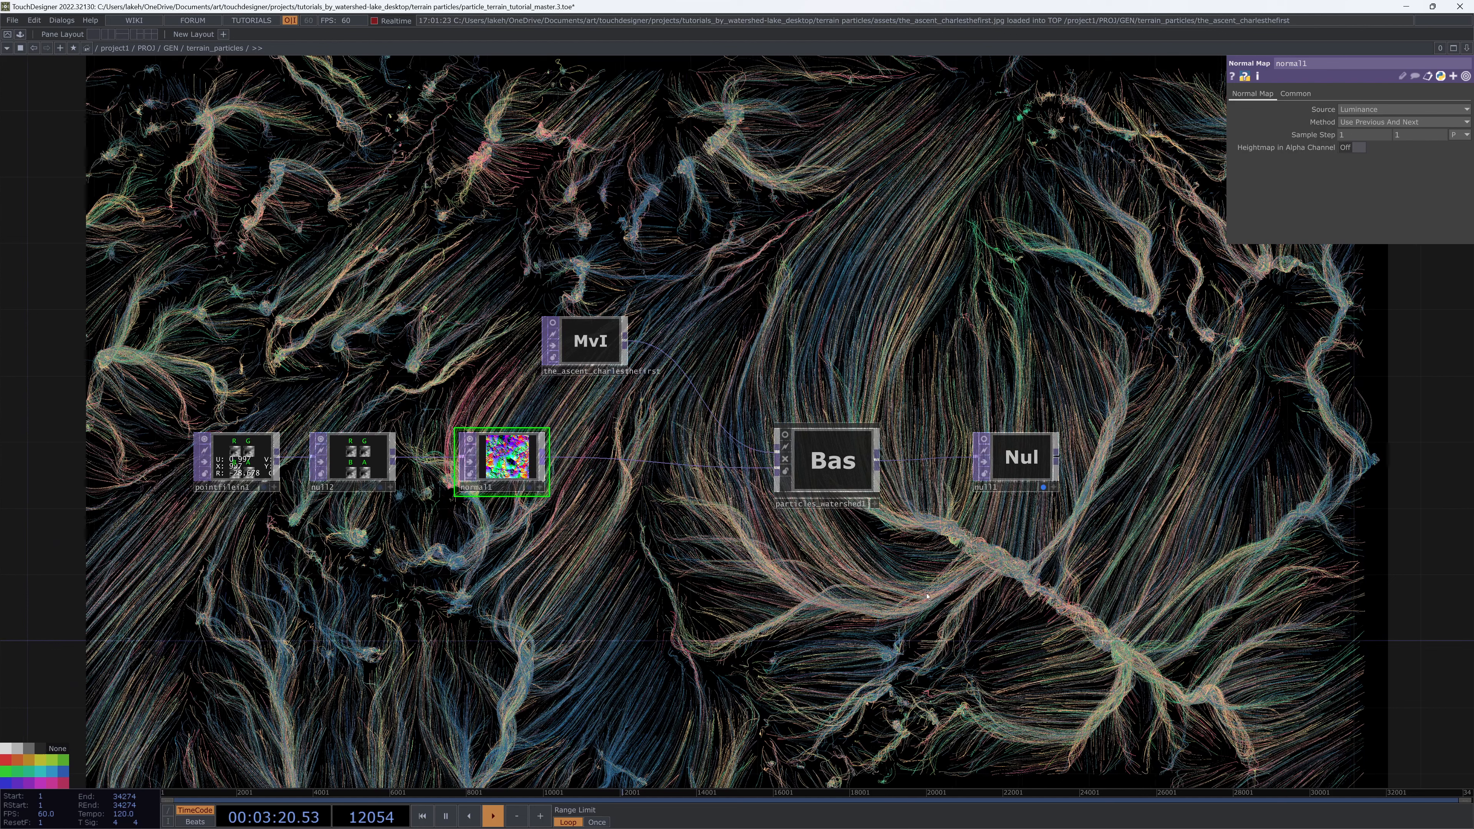
Raise the maximum particles in simulation on the particles_watershed1 base.
left_click(822, 476)
left_click_drag(937, 533, 955, 515)
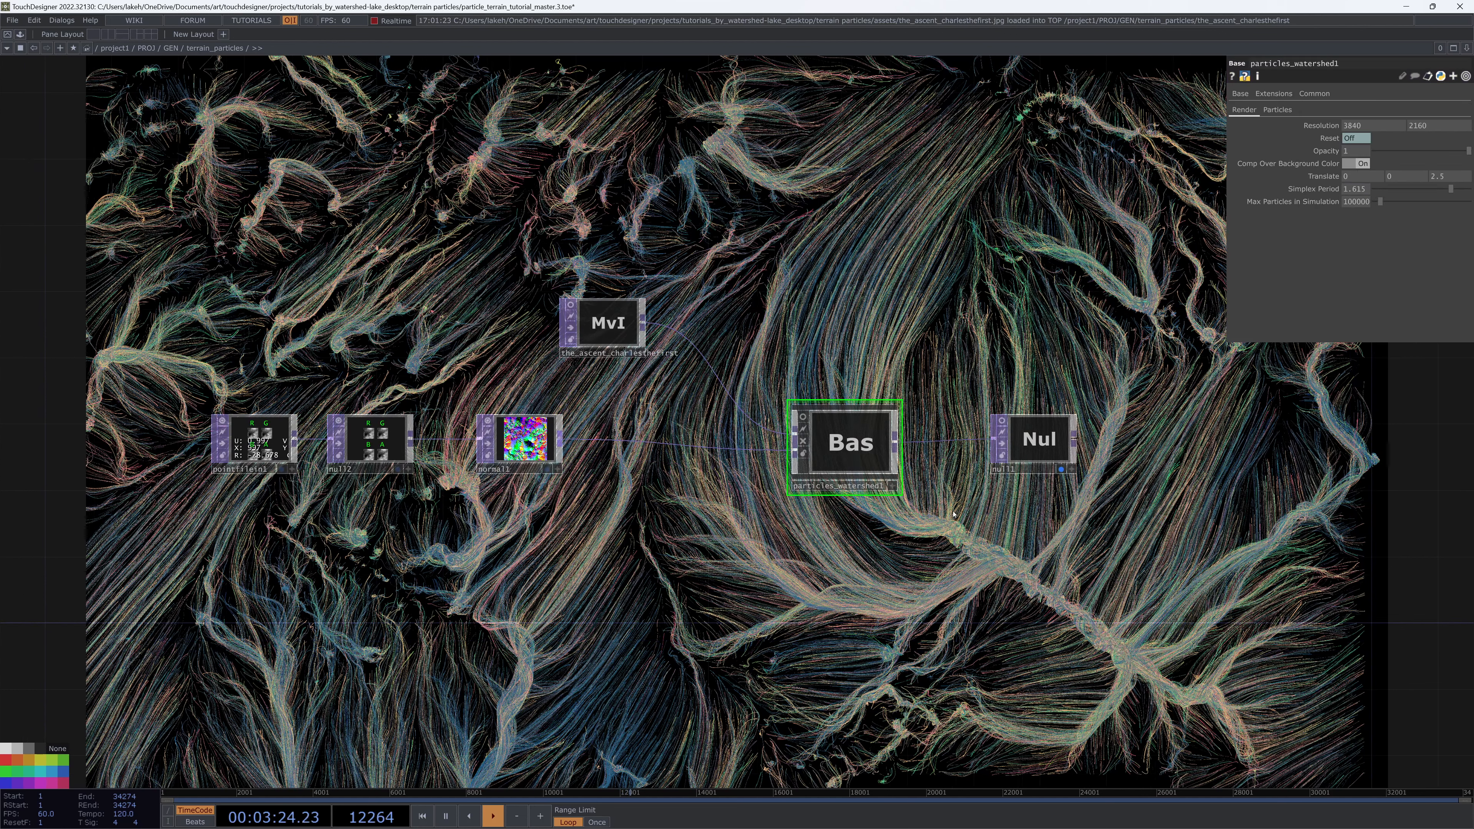
mouse_move(1357, 203)
left_mouse_down()
mouse_move(1370, 203)
mouse_move(1343, 202)
left_mouse_up()
left_click(1363, 206)
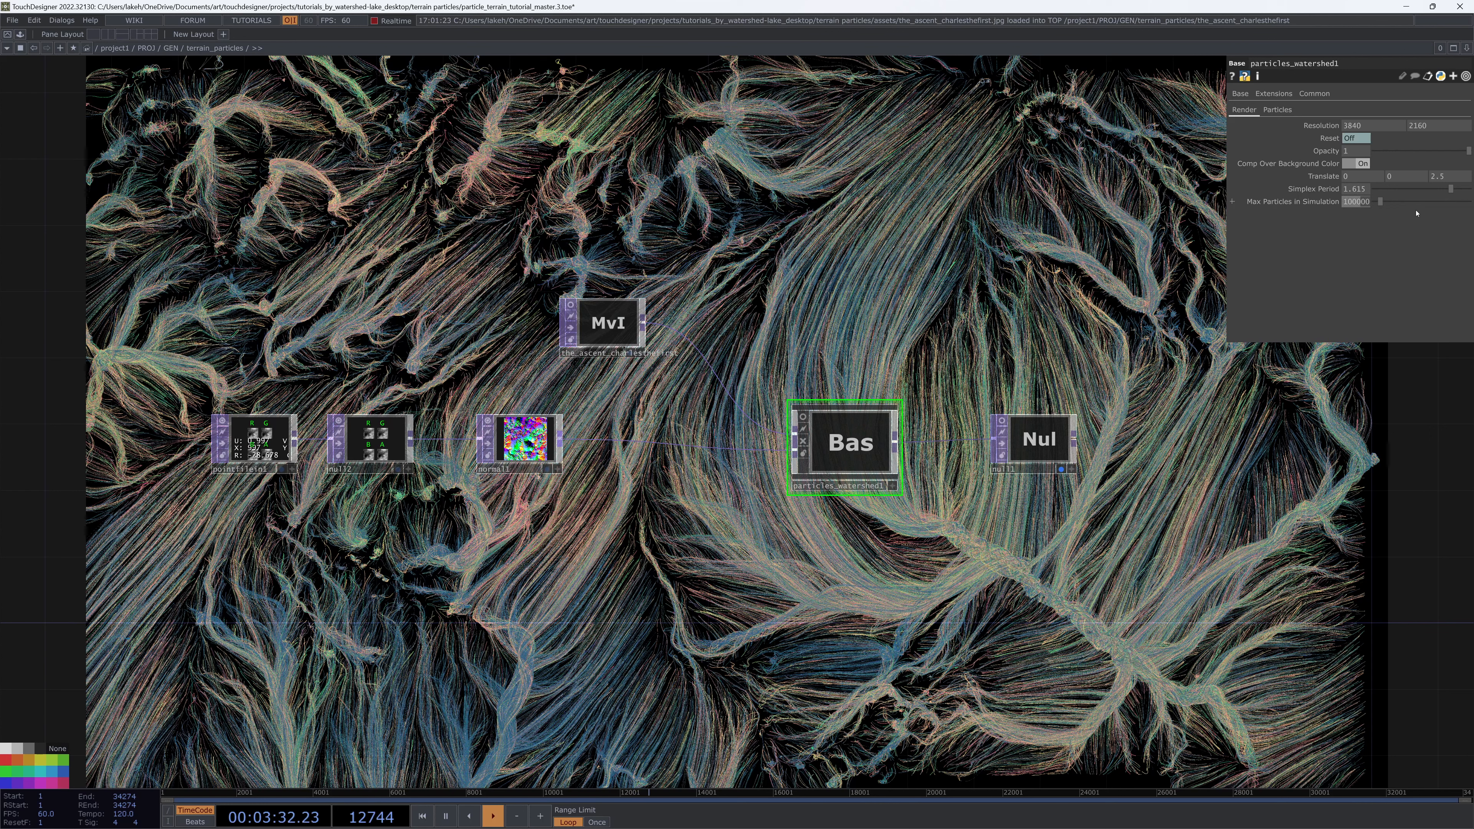
key("Return")
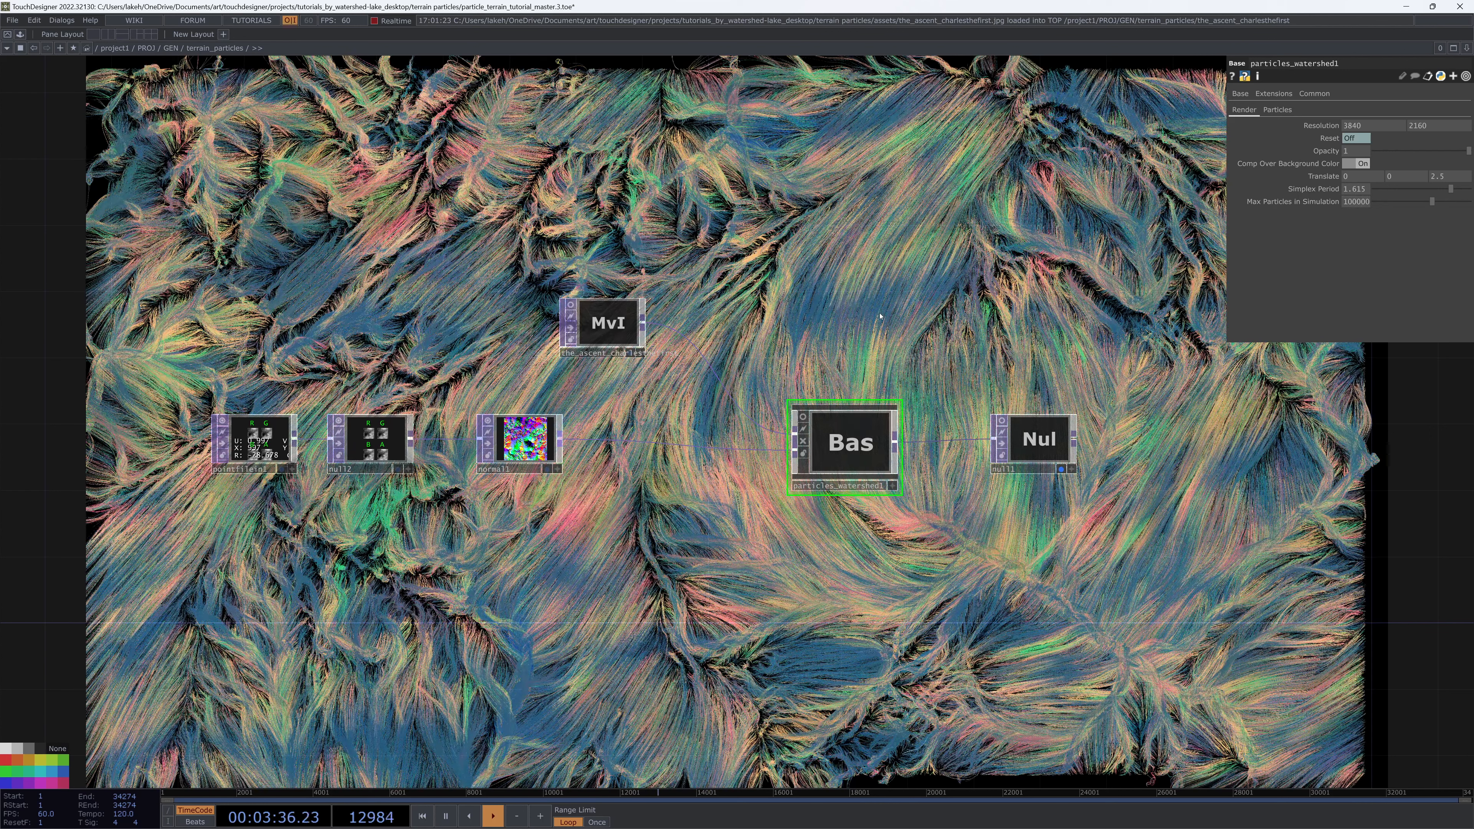
left_click_drag(935, 324, 991, 344)
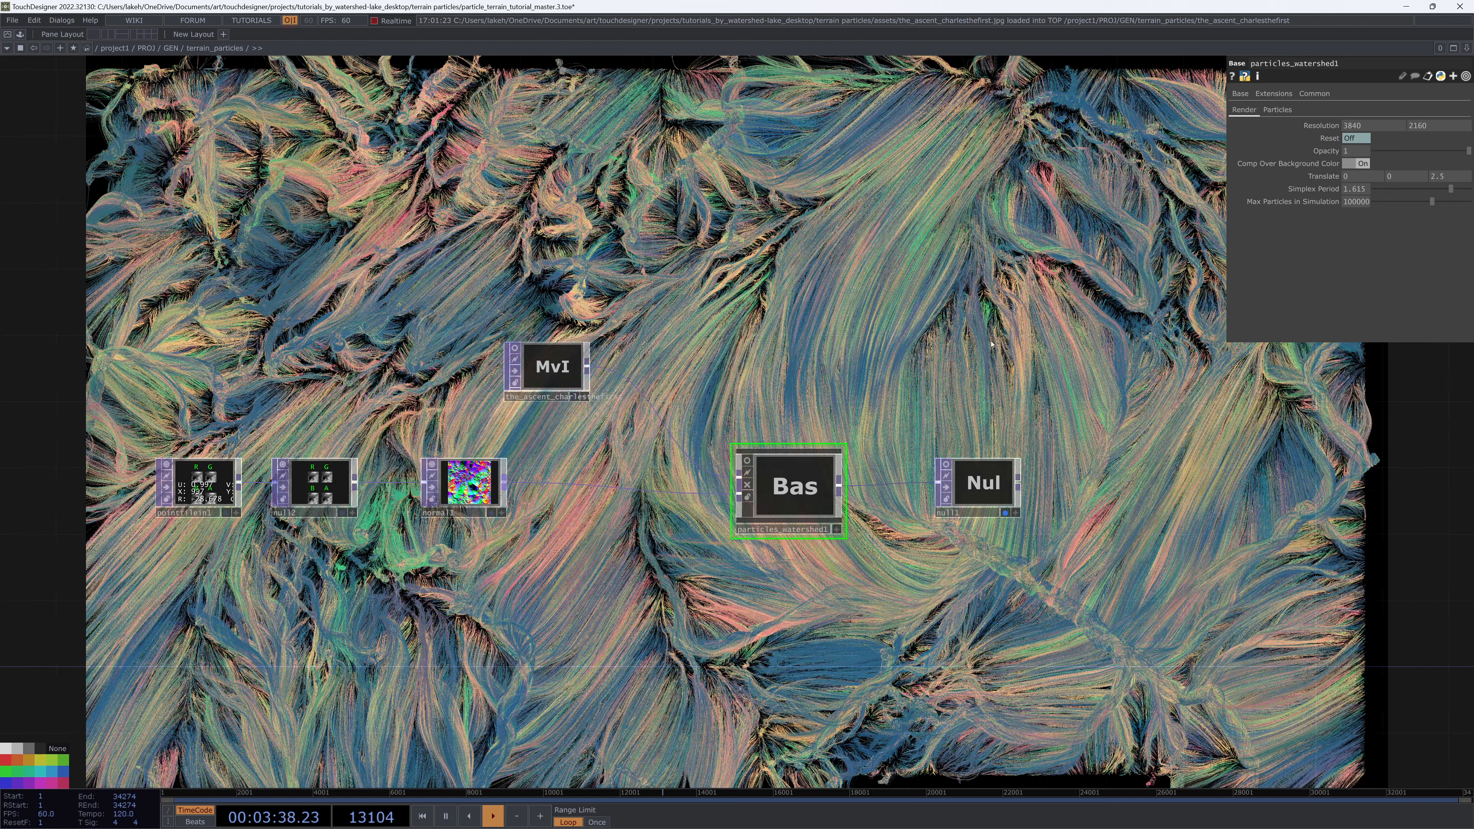
left_click_drag(1027, 283, 894, 322)
left_click_drag(965, 490, 1107, 431)
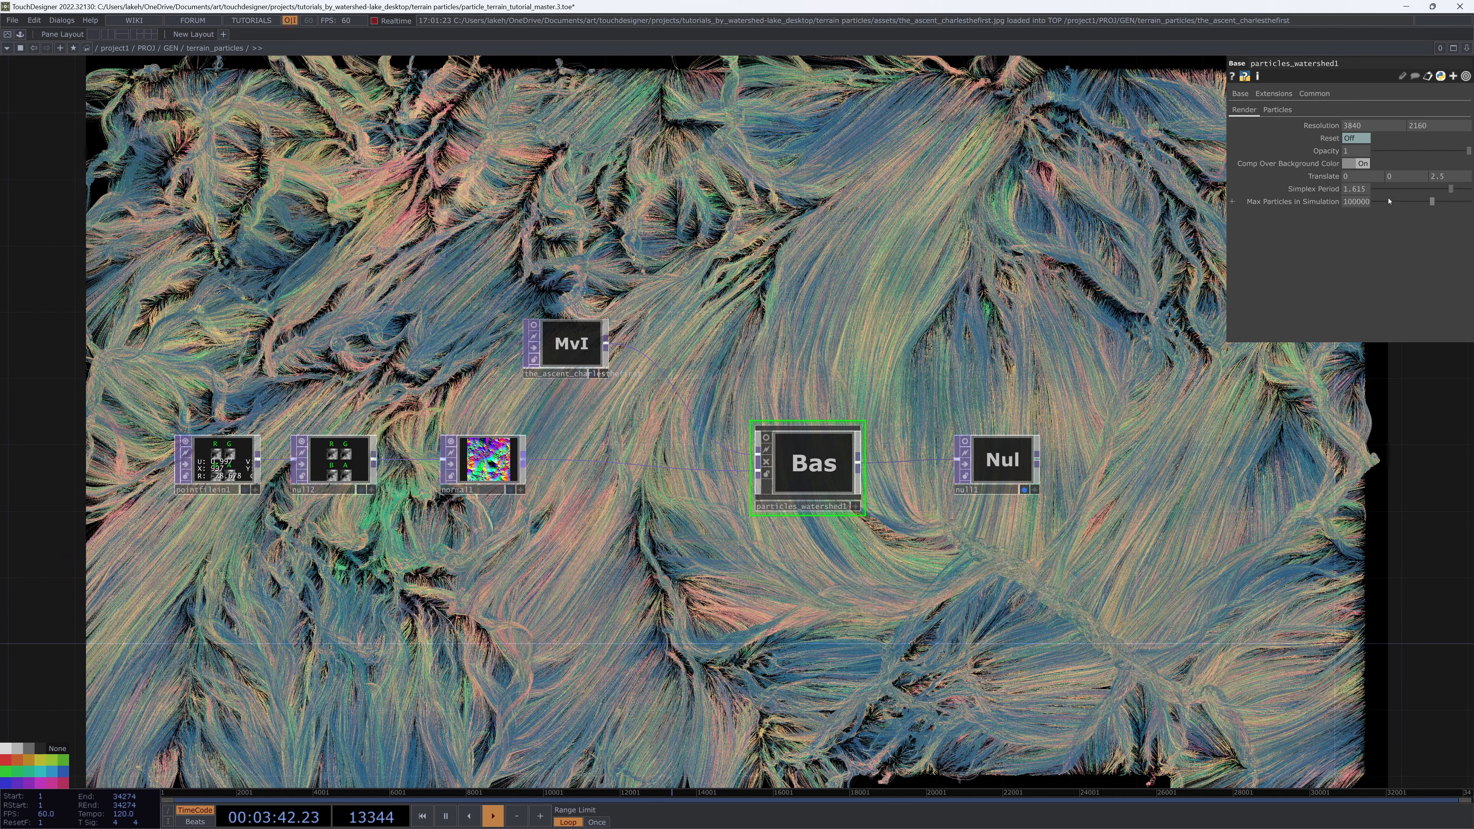
left_click_drag(749, 331, 761, 362)
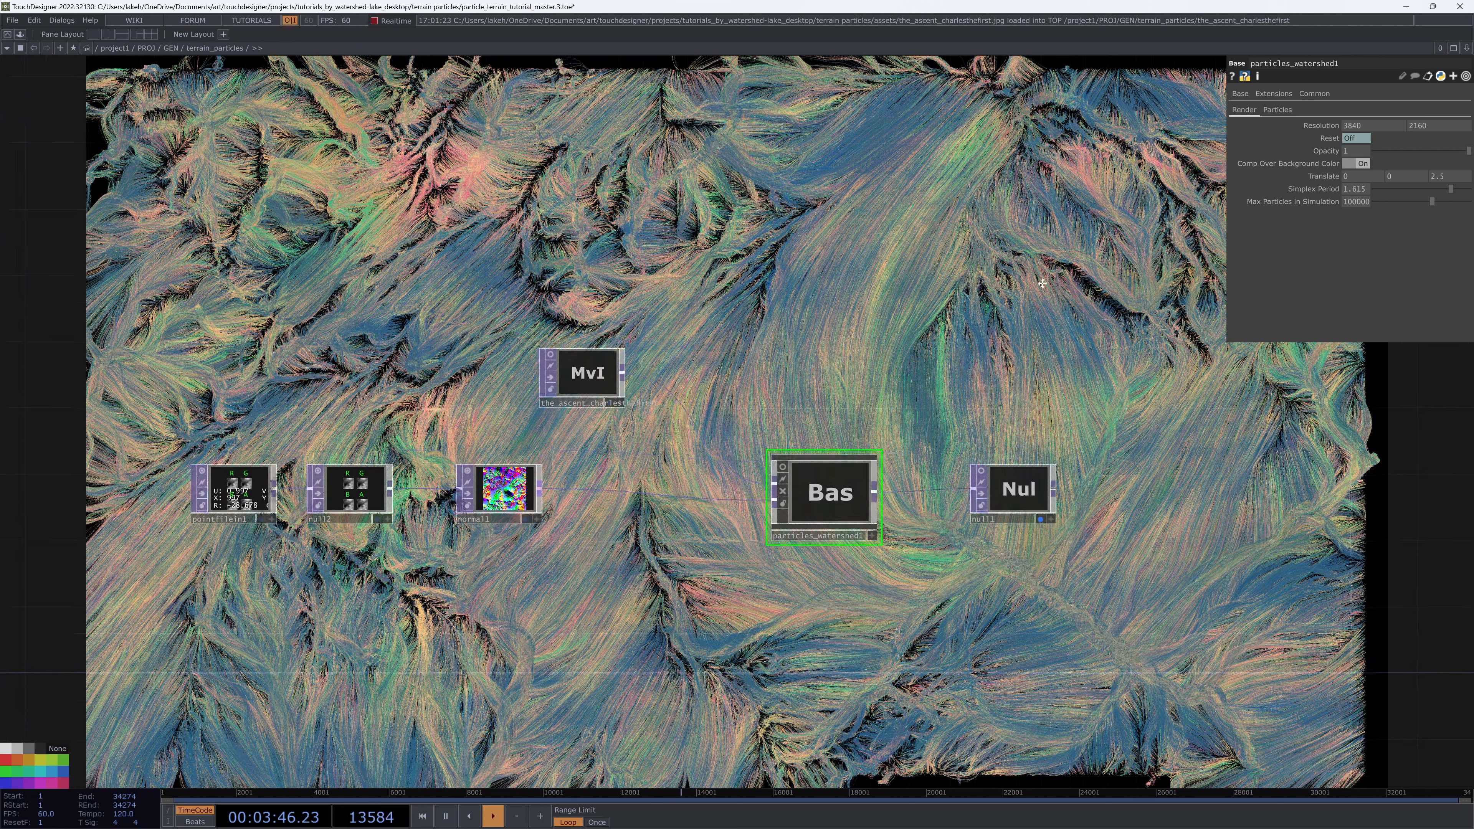
left_click_drag(1042, 283, 1041, 240)
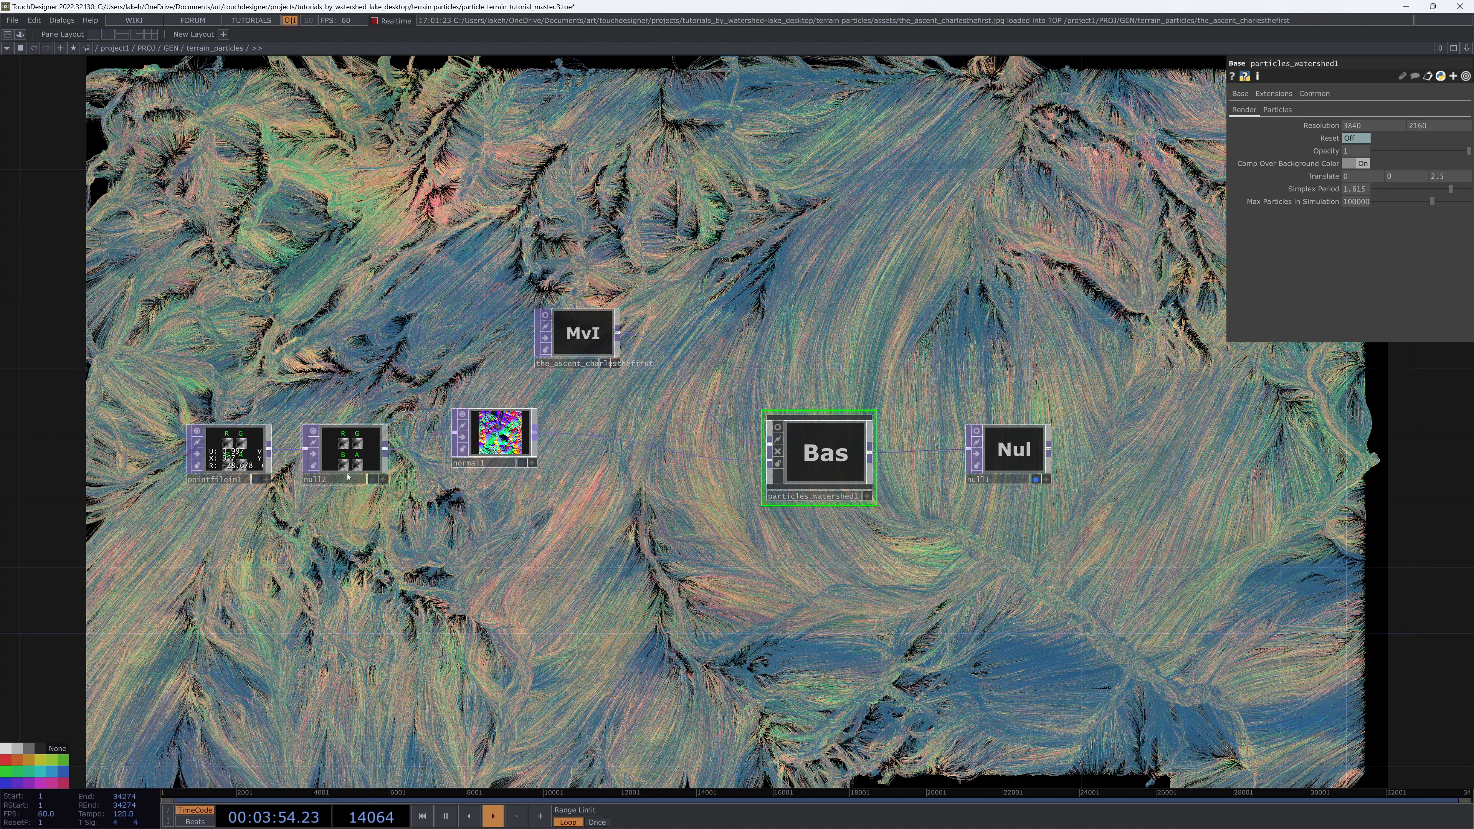
Line up the pointfilein1, null2 and normal1 nodes in a row and set pointfilein1's green channel to sediment.sediment.
left_click_drag(231, 478, 231, 462)
left_click_drag(168, 572, 375, 586)
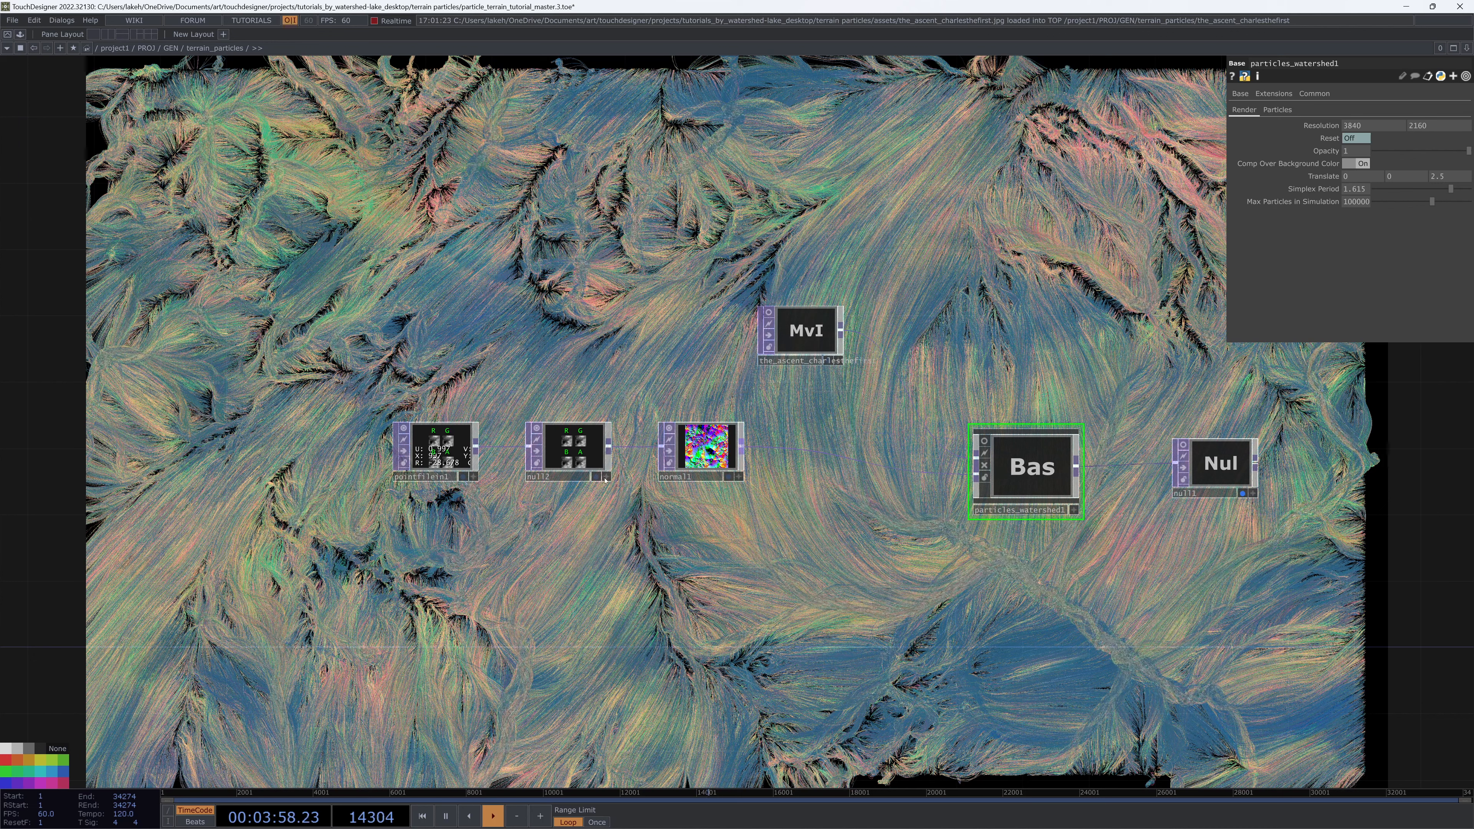
scroll(566, 470, "up", 4)
left_click(374, 458)
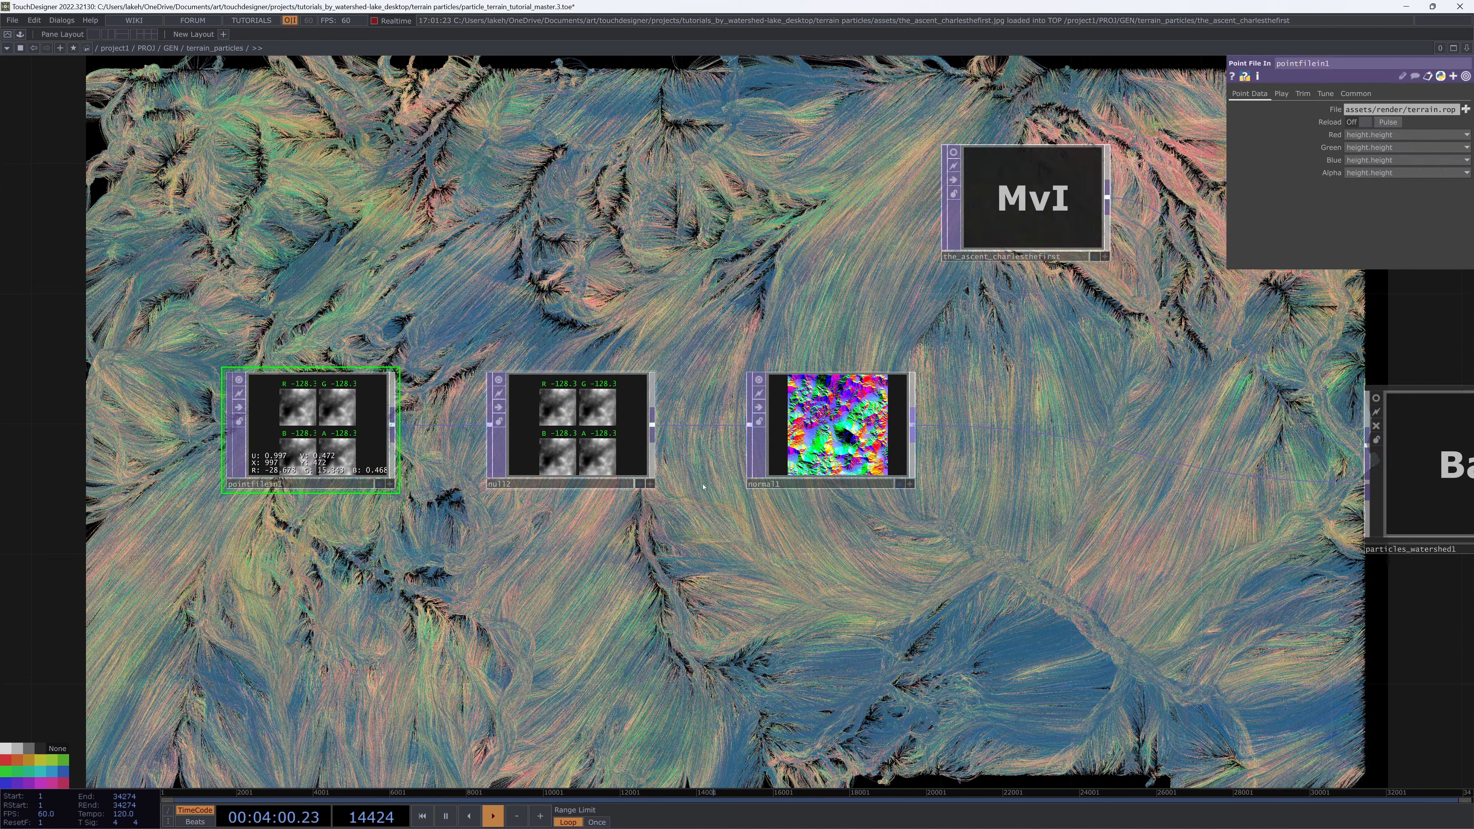
left_click(1391, 160)
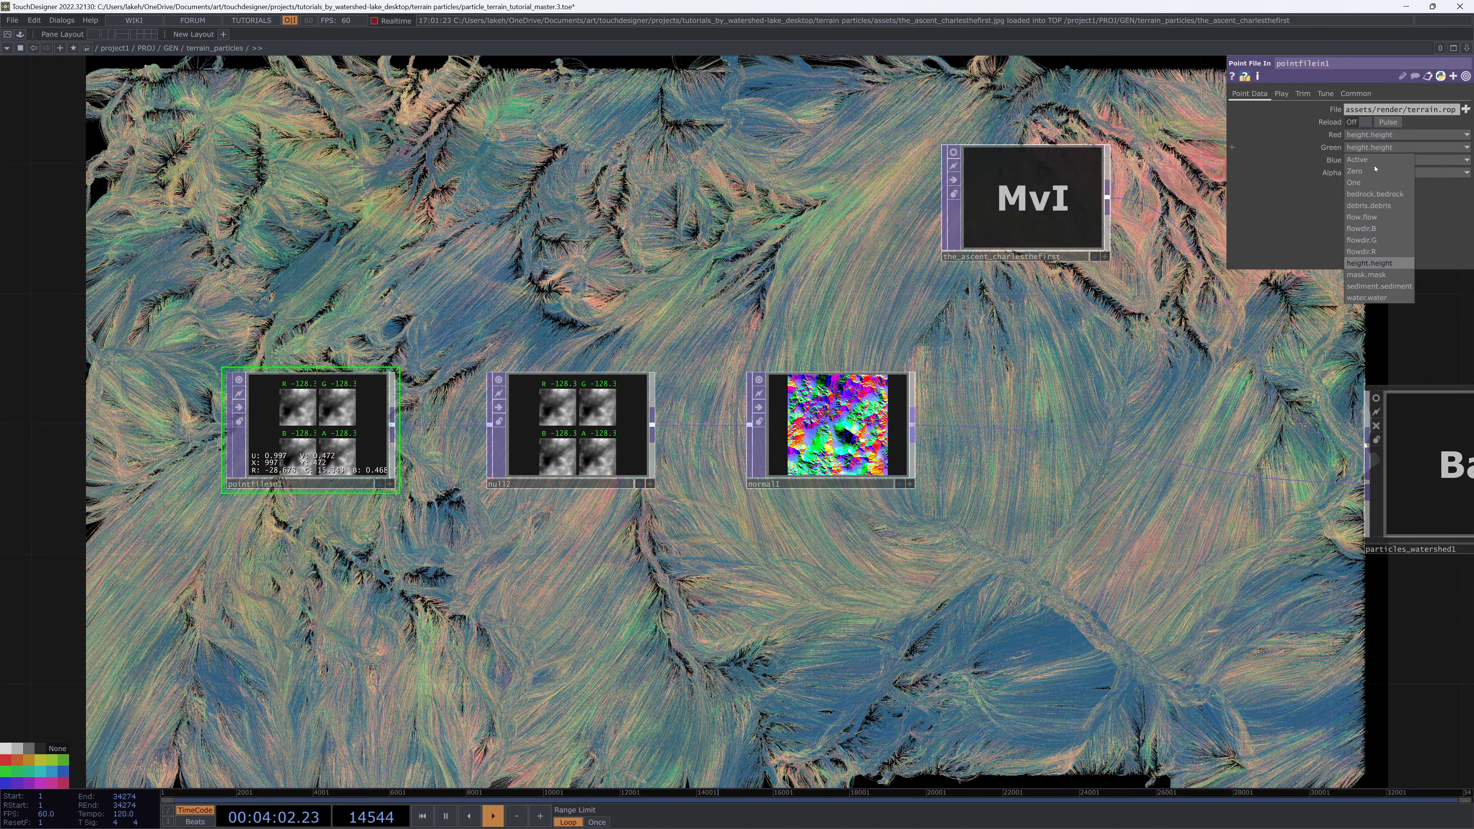
left_click(1379, 287)
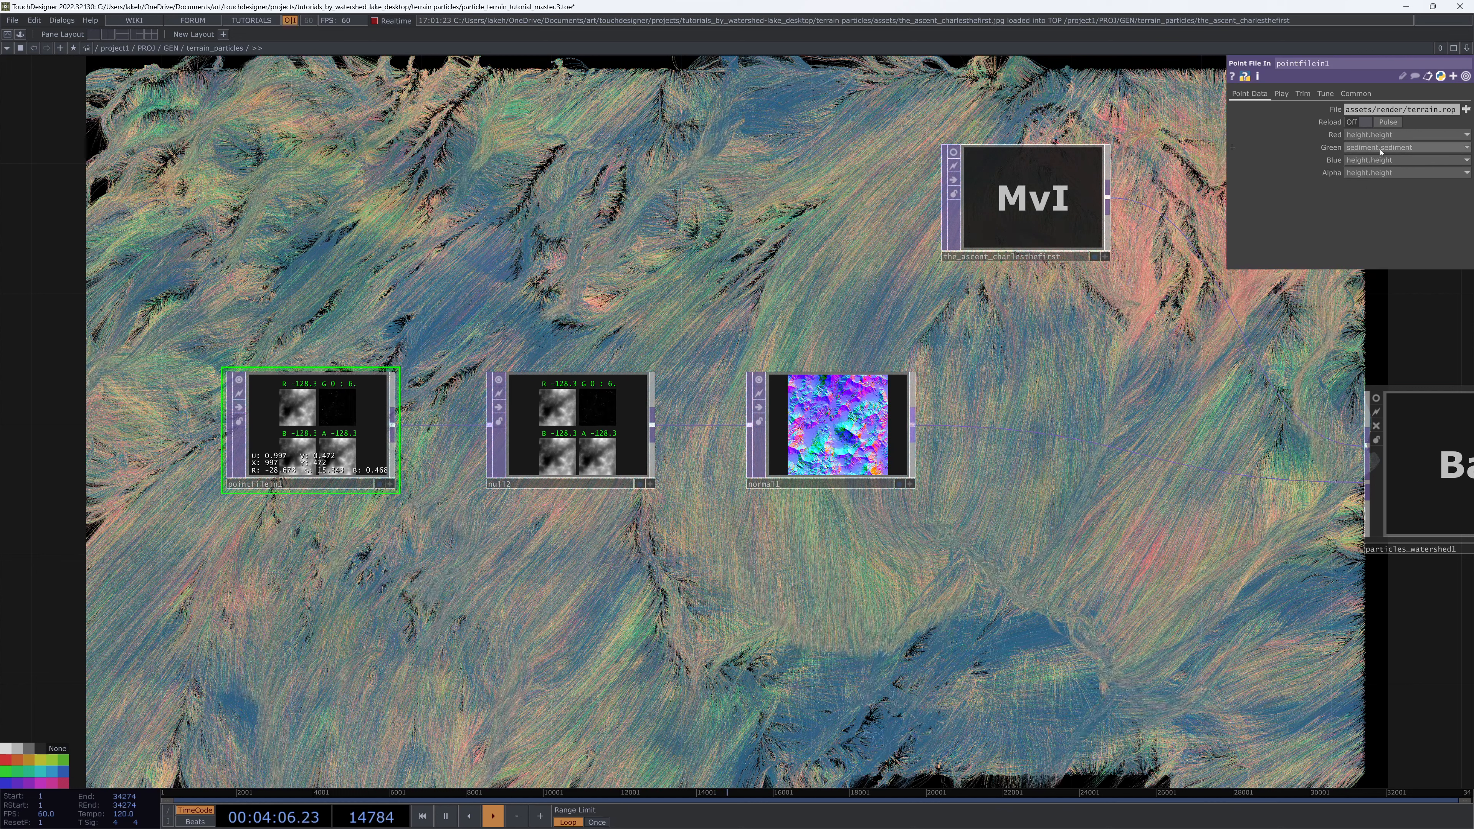
Set pointfilein1's green channel to debris.debris and examine the debris map beside the height map.
left_click(1405, 147)
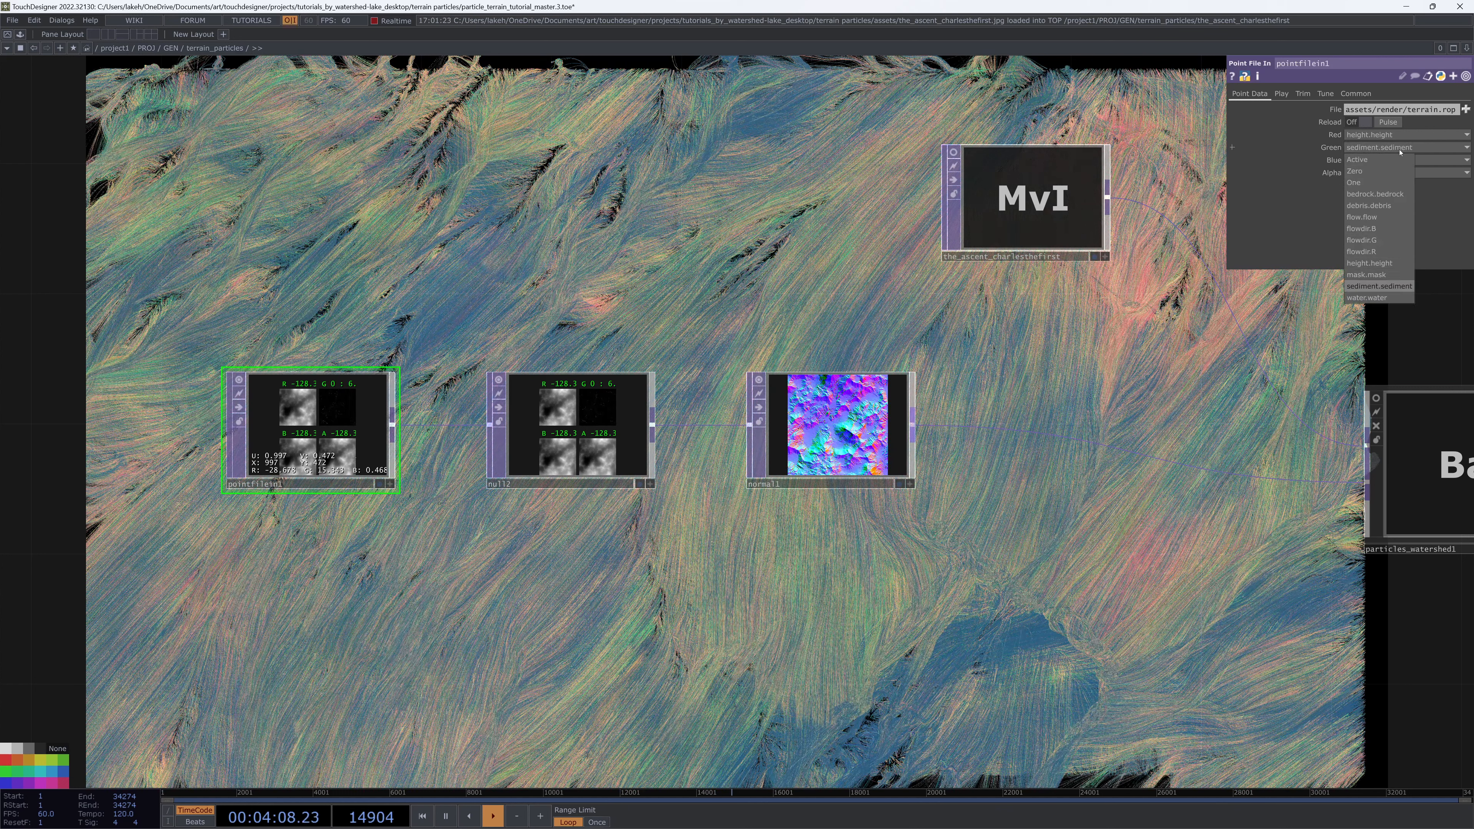
left_click(1363, 208)
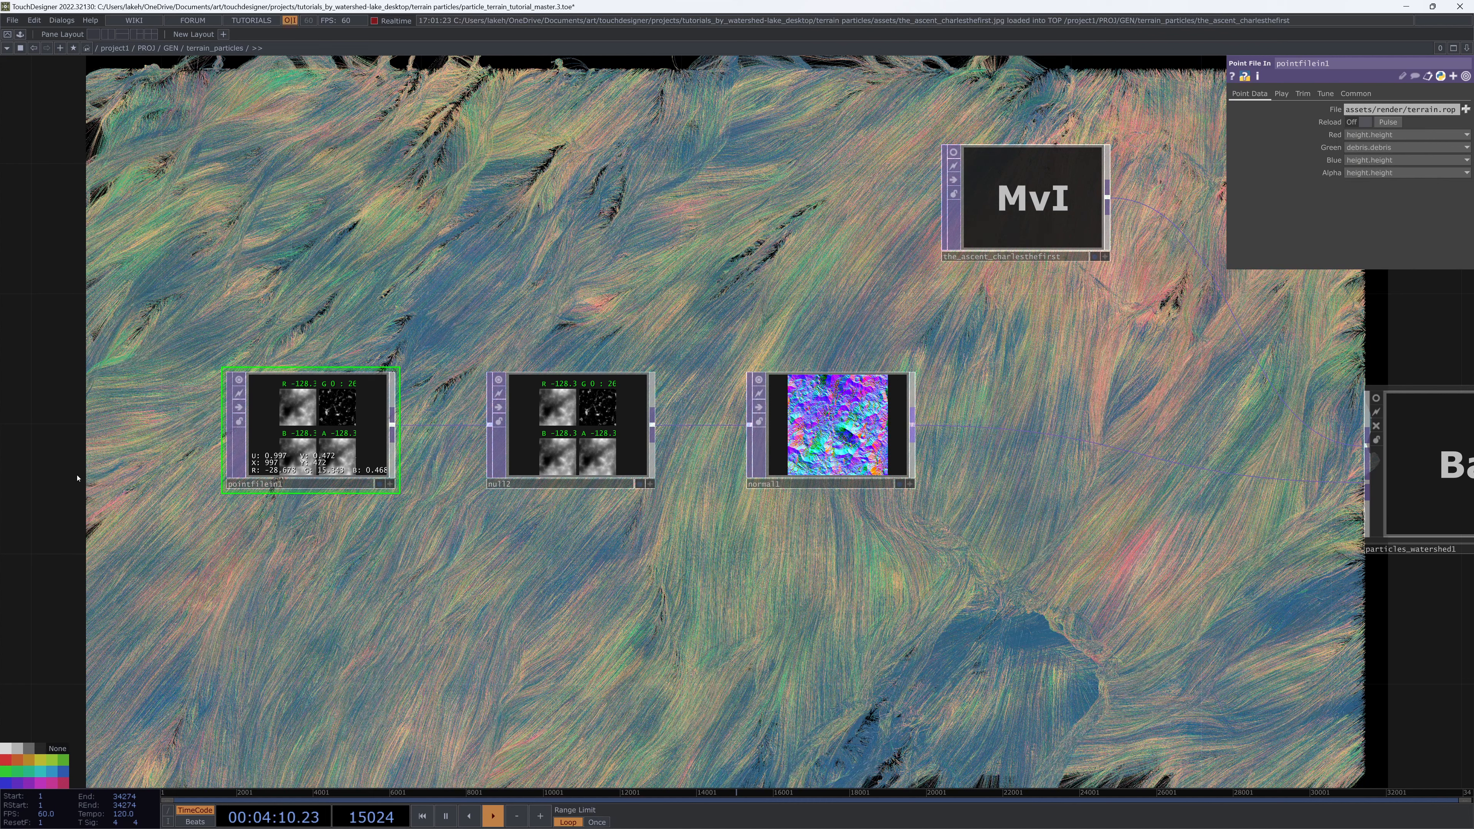
scroll(323, 432, "up", 8)
left_click_drag(781, 276, 1123, 446)
scroll(661, 439, "up", 3)
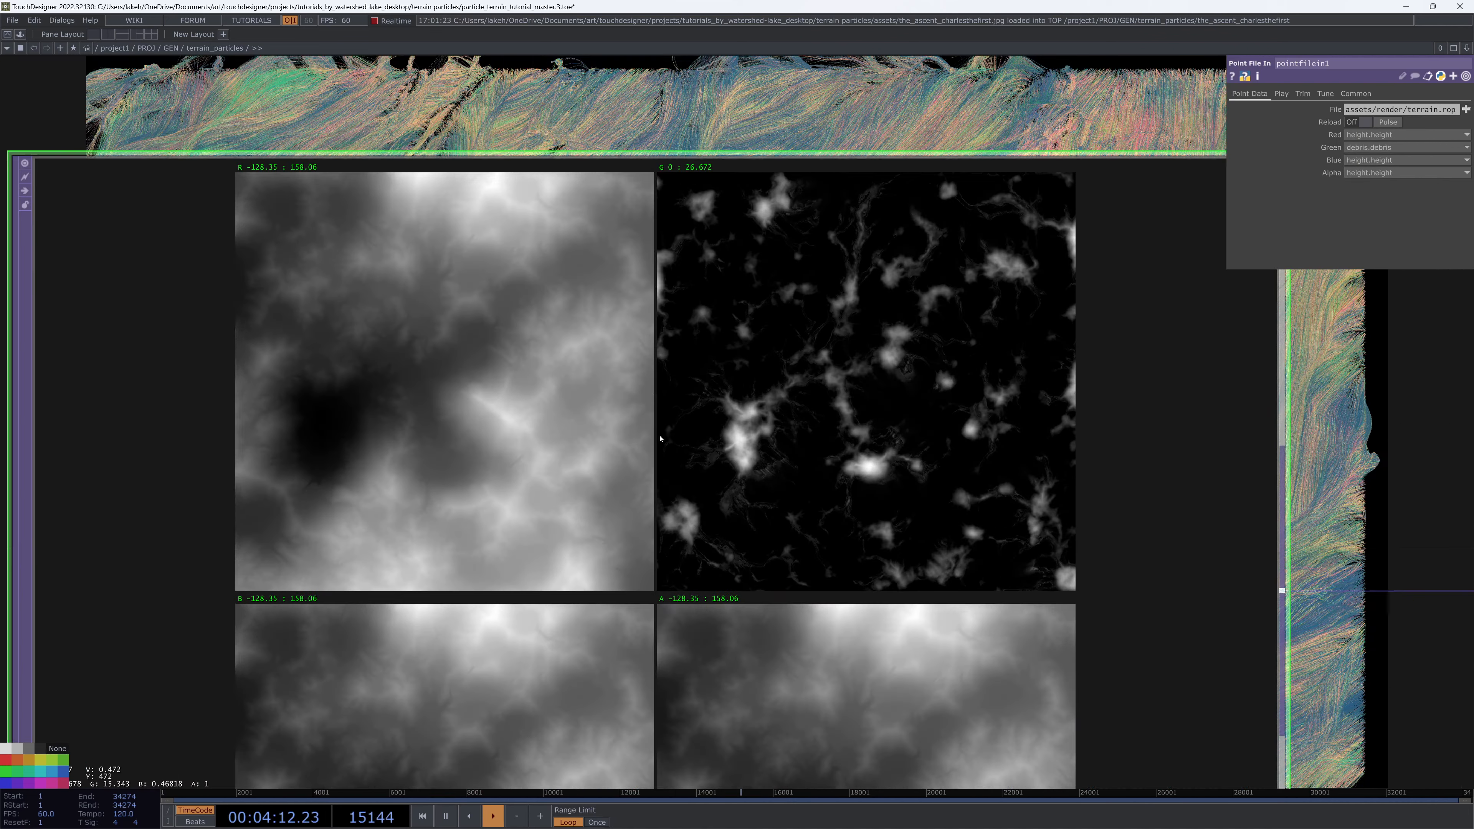
scroll(756, 197, "up", 2)
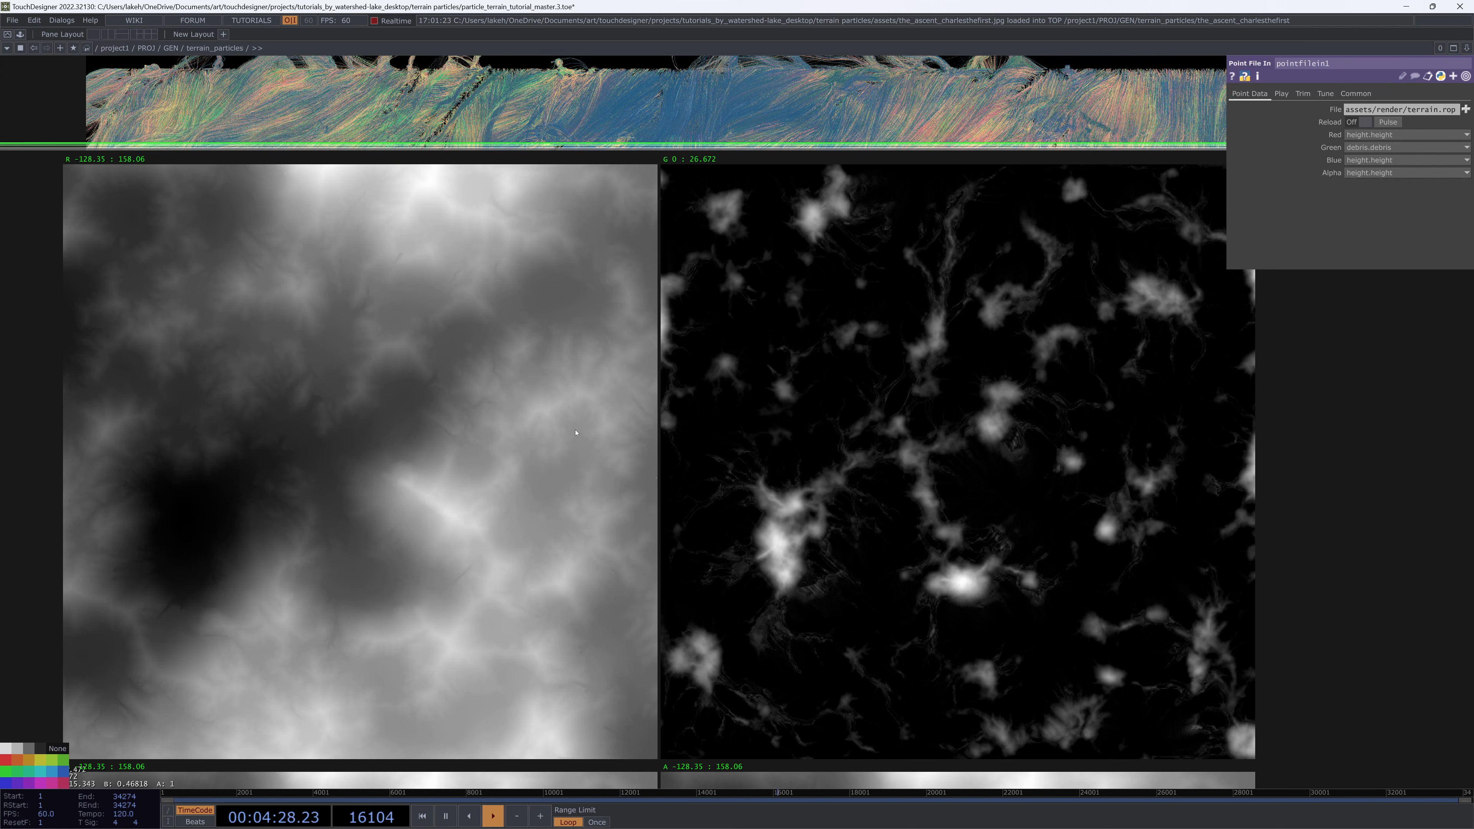
scroll(798, 477, "down", 8)
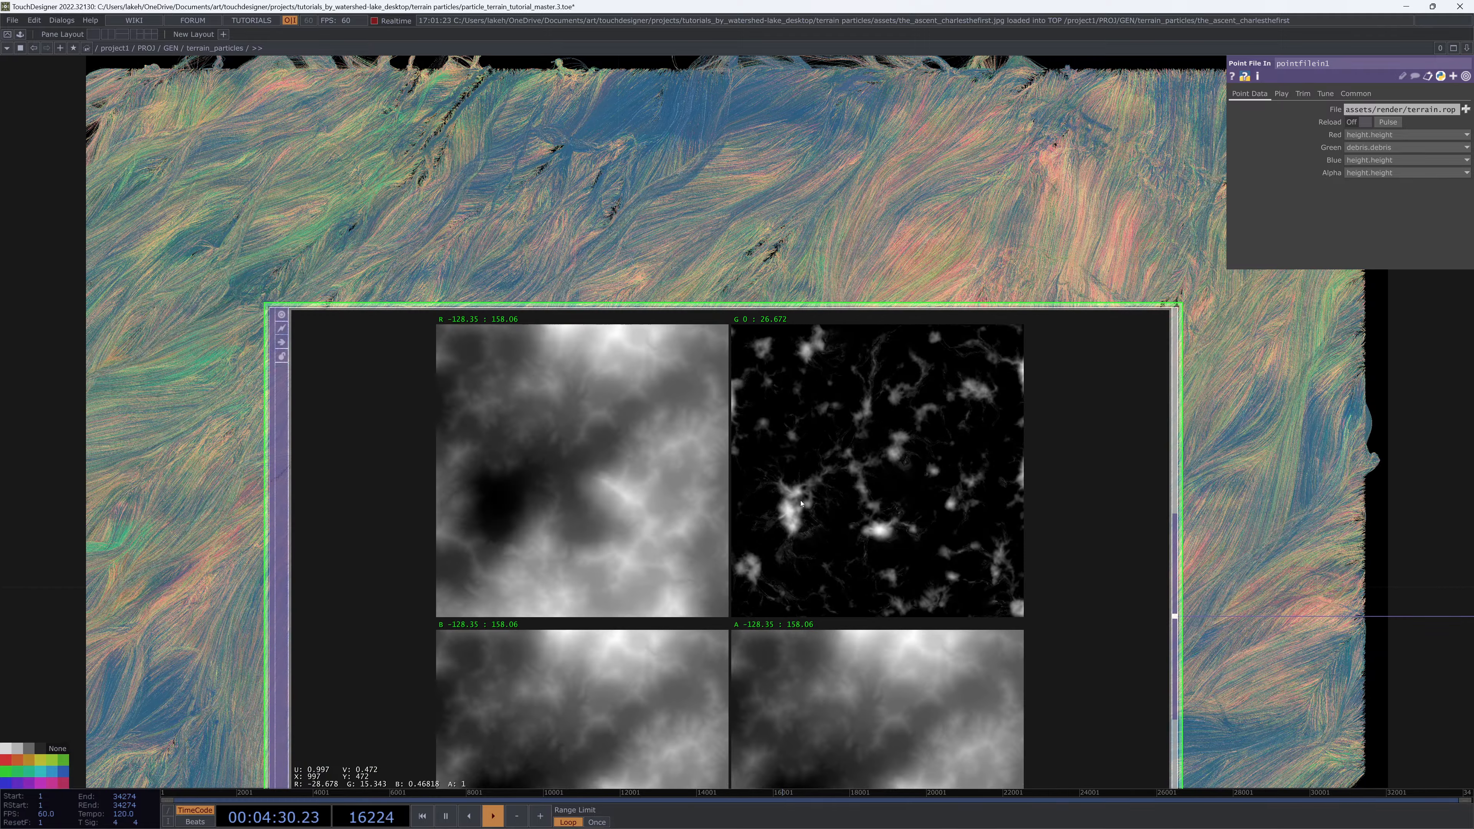
scroll(663, 503, "down", 3)
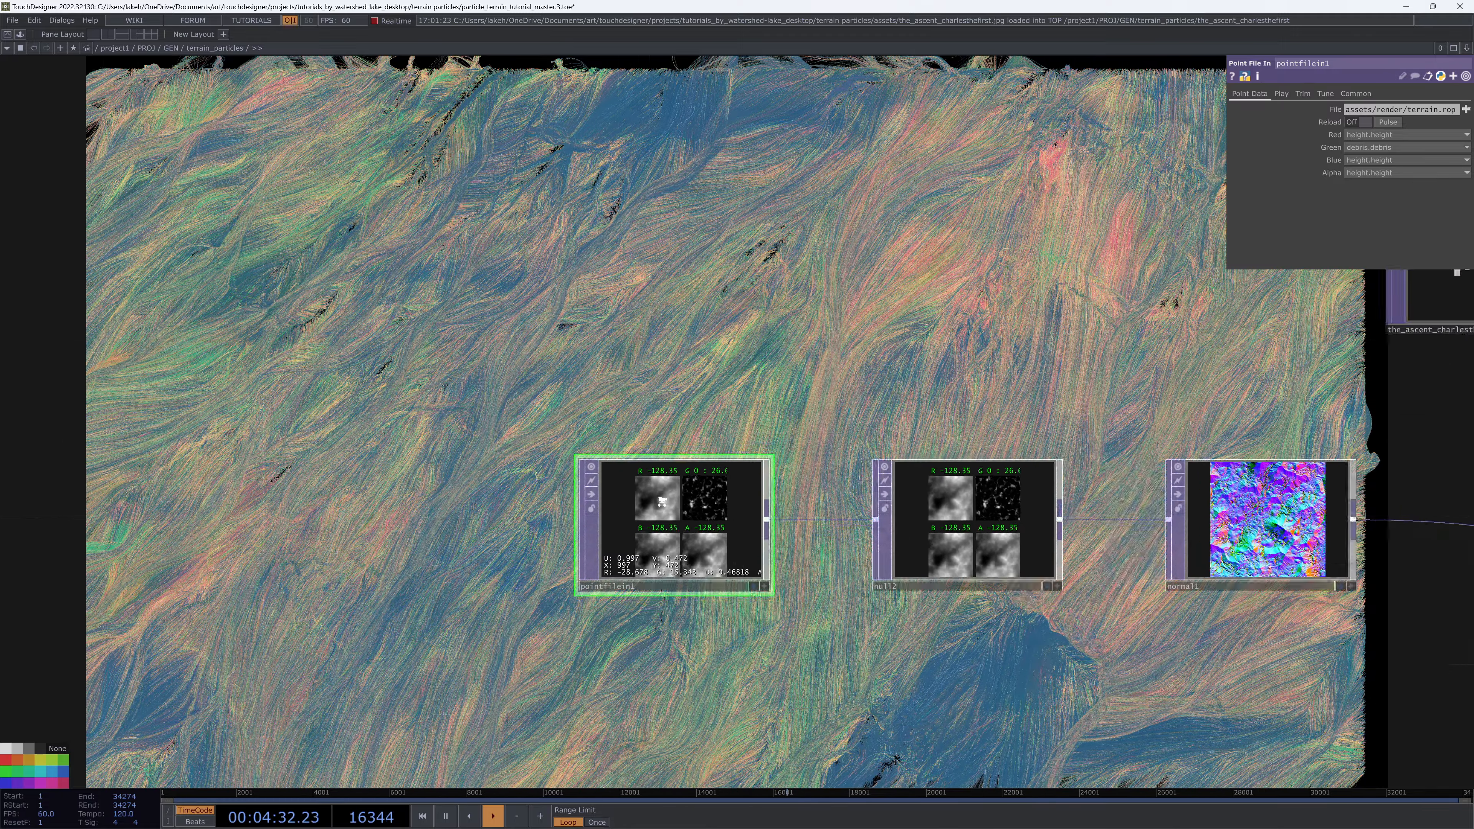
Turn off the viewers of the network's nodes and shift the movie input and particles_watershed1 nodes slightly upward.
left_click_drag(1069, 650, 629, 572)
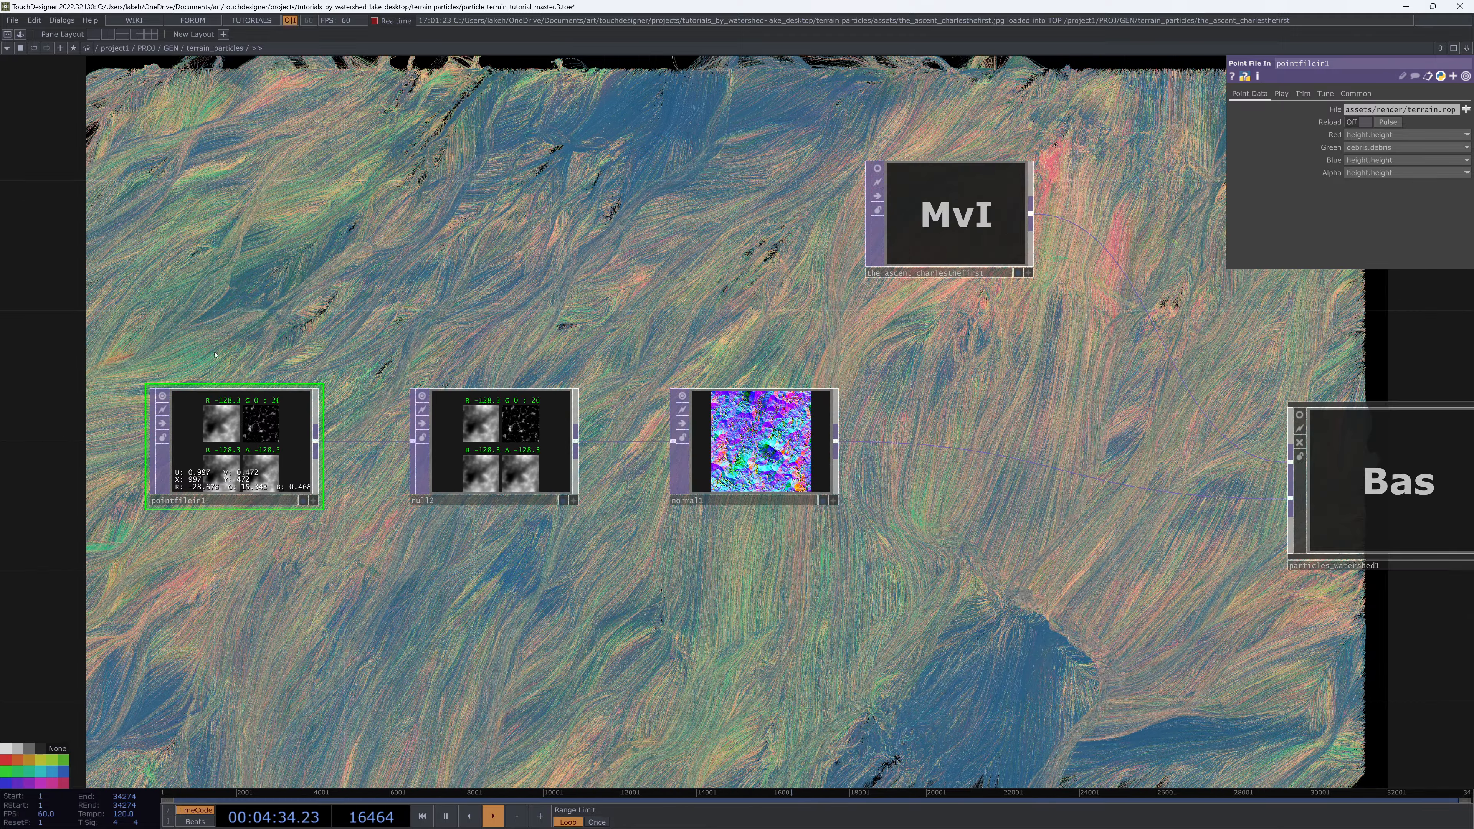
right_click_drag(114, 639, 749, 338)
key("v")
left_click_drag(747, 391, 402, 384)
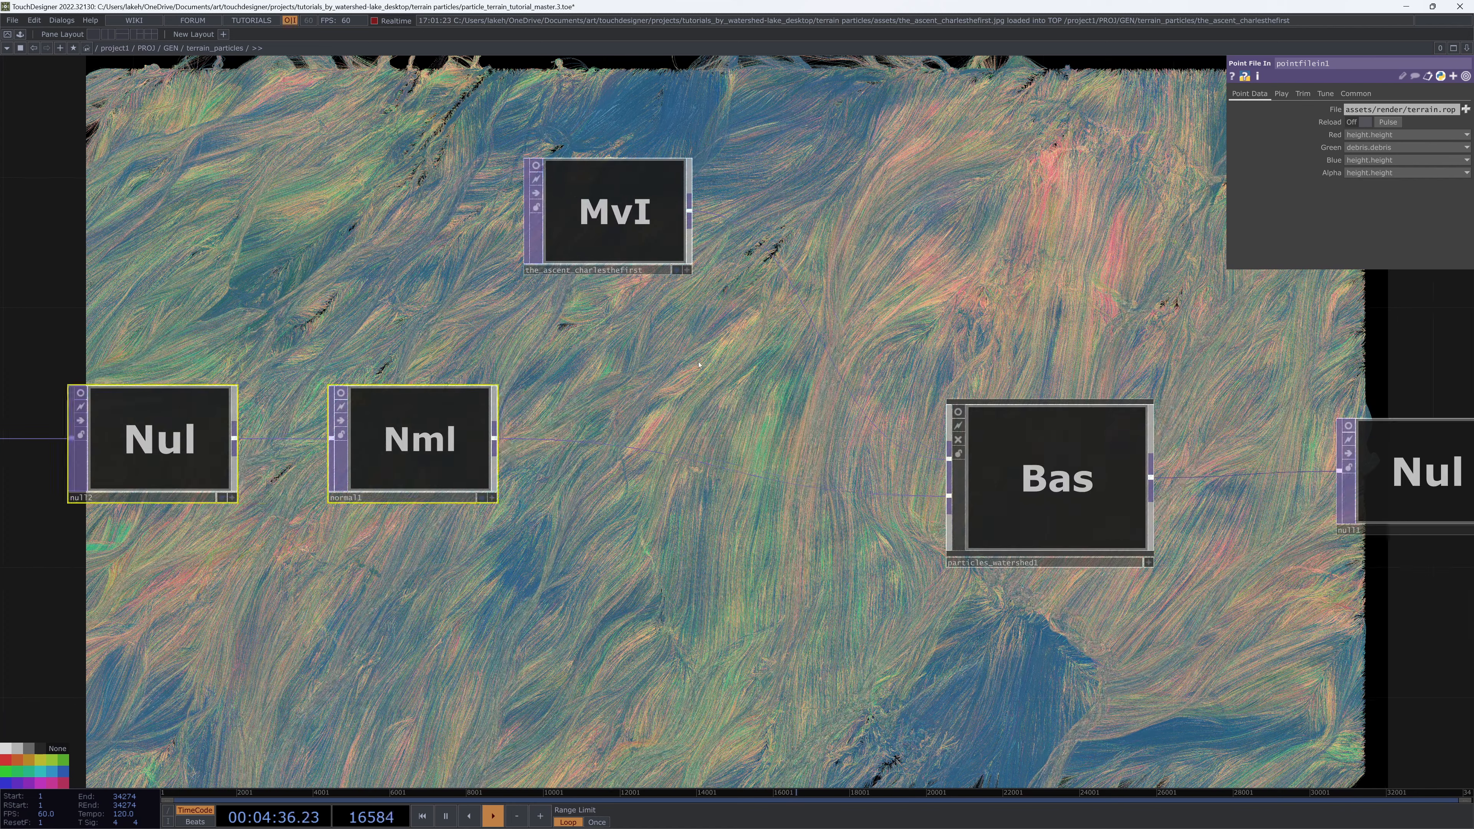
scroll(703, 430, "down", 3)
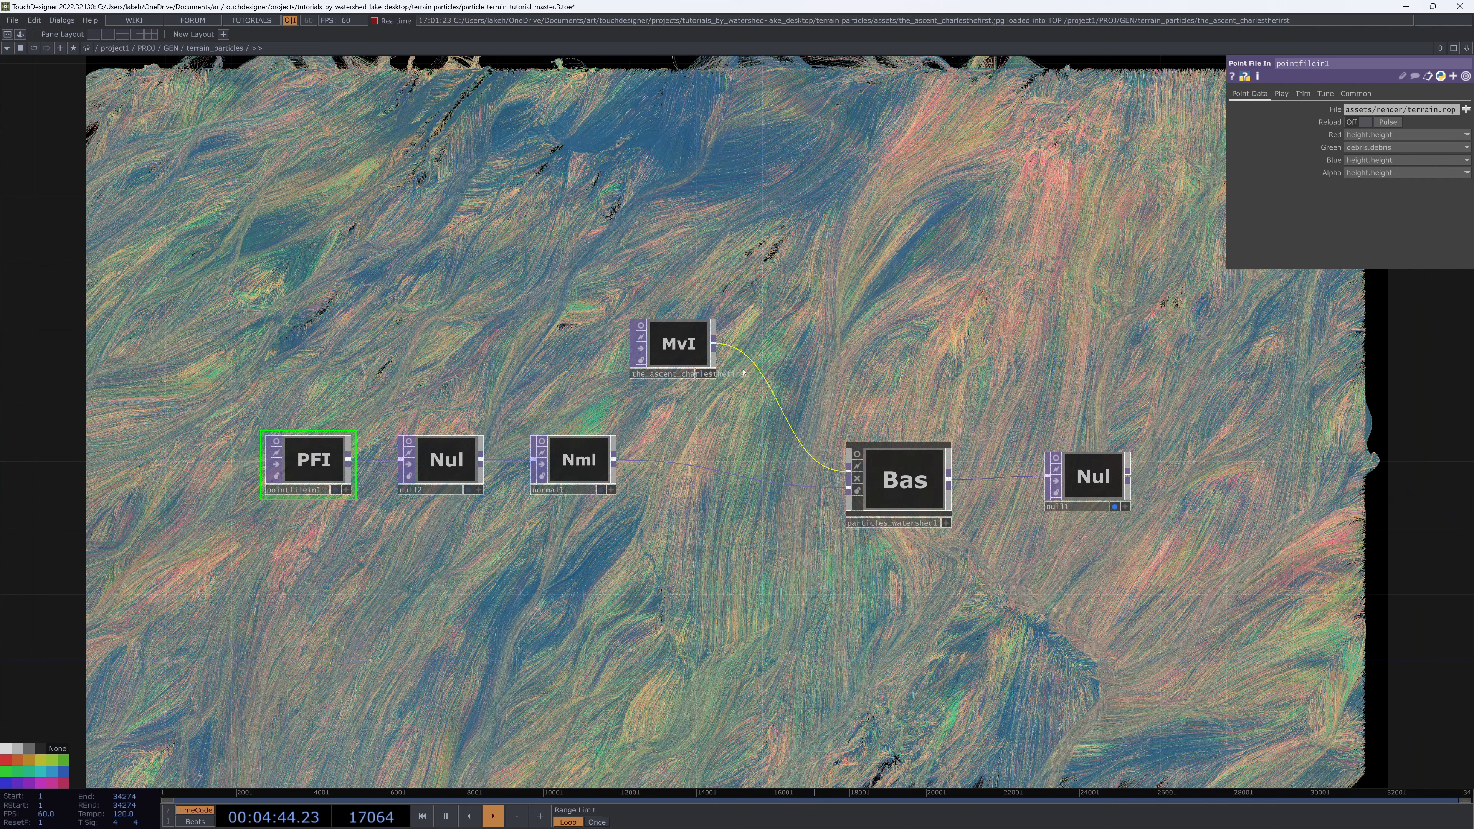
left_click_drag(890, 457, 865, 445)
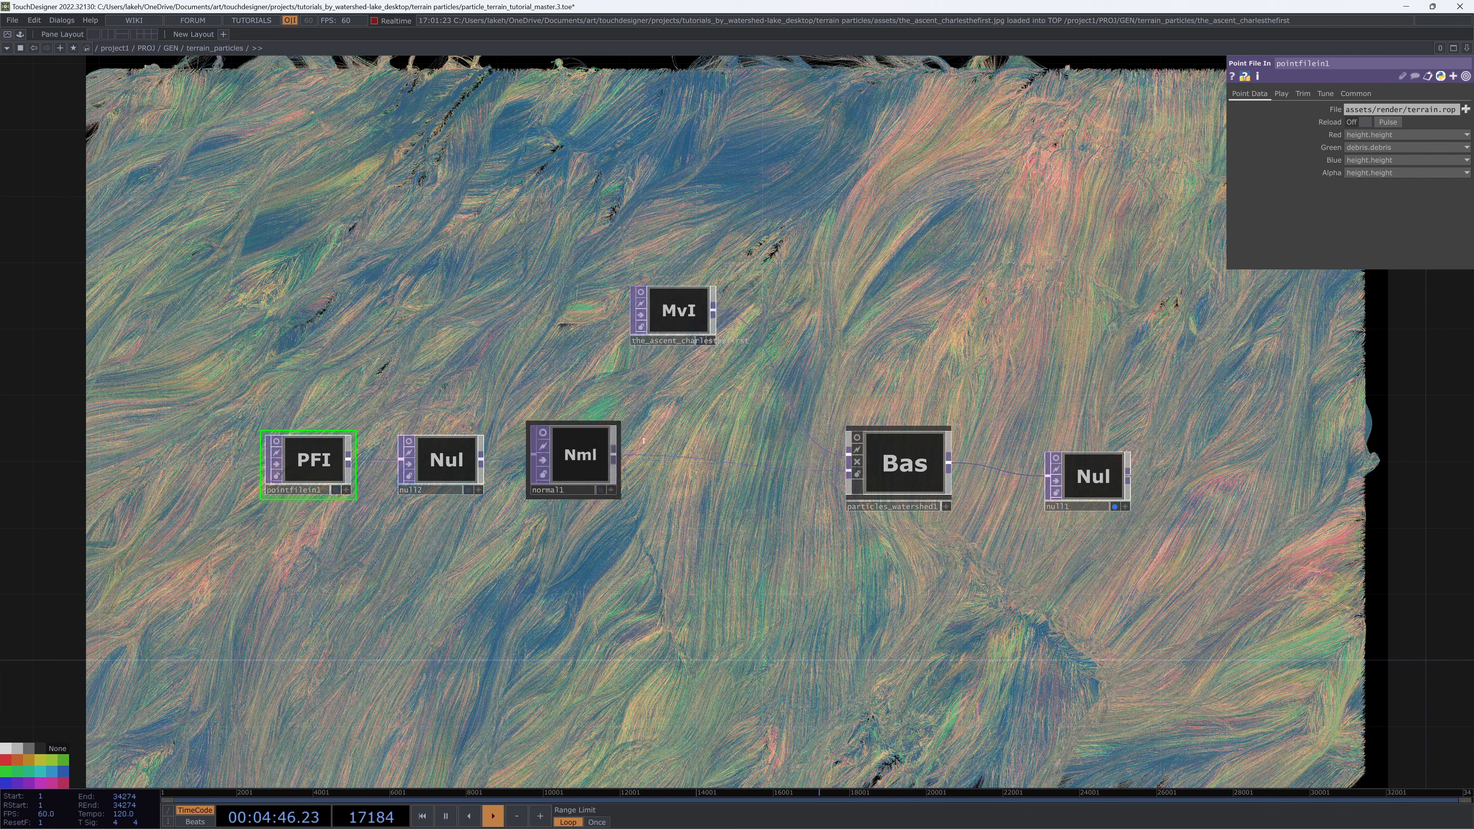
left_click_drag(643, 440, 622, 413)
left_click(607, 453)
Set pointfilein1's green channel to bedrock.bedrock and observe how the particles flow.
scroll(622, 413, "up", 5)
left_click(249, 556)
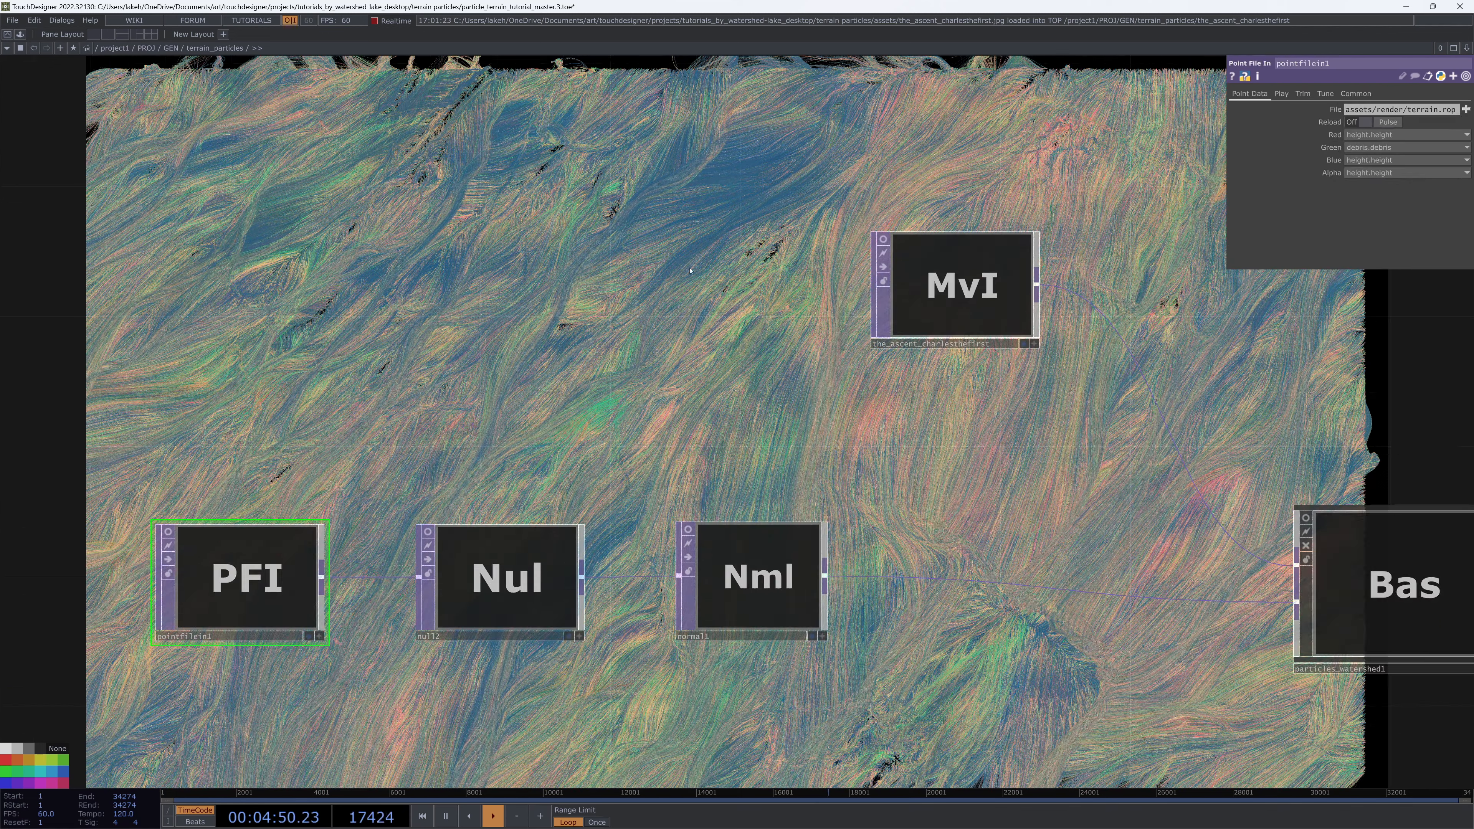
left_click(1393, 147)
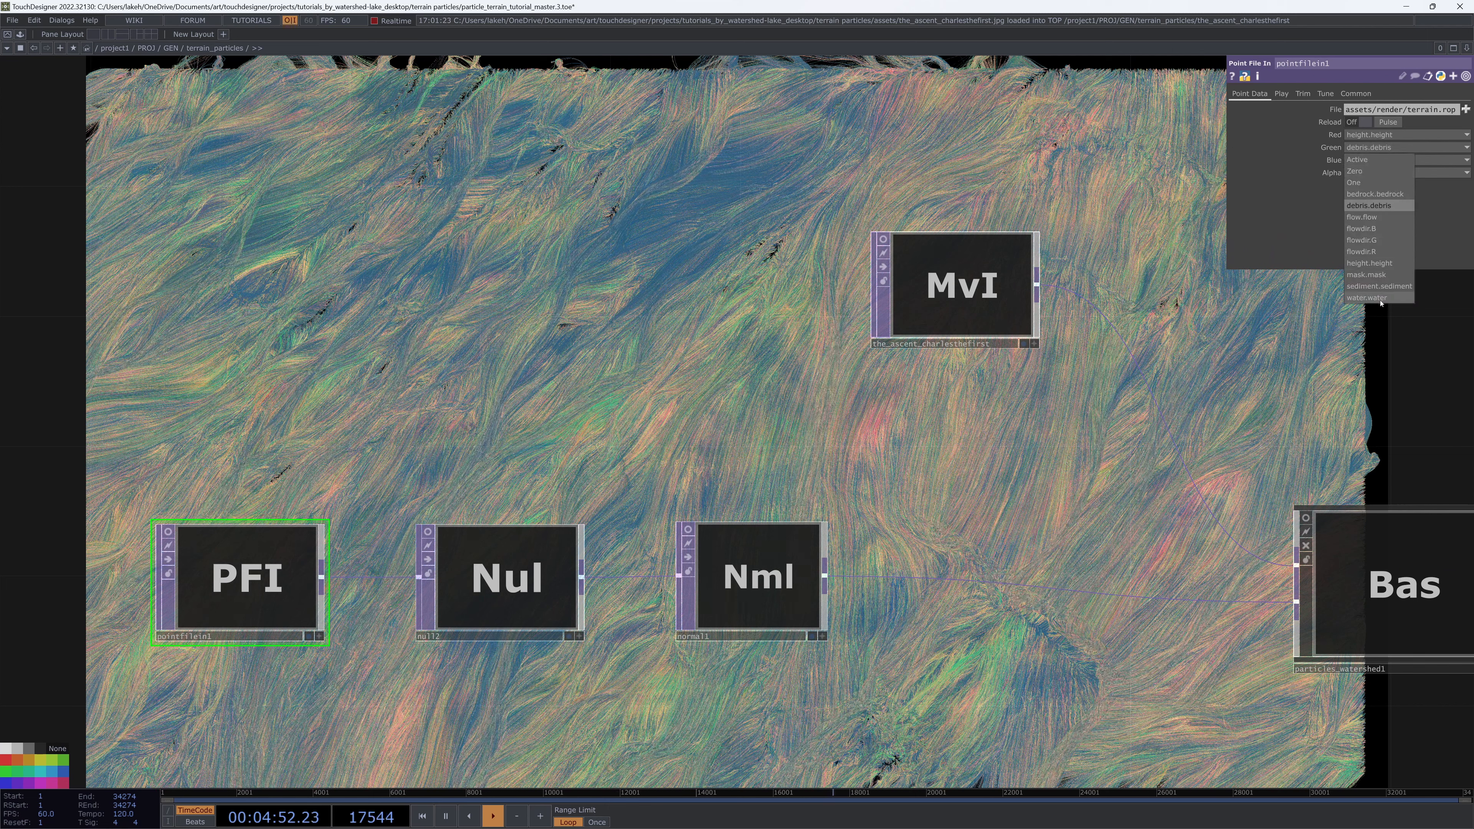
left_click(1376, 194)
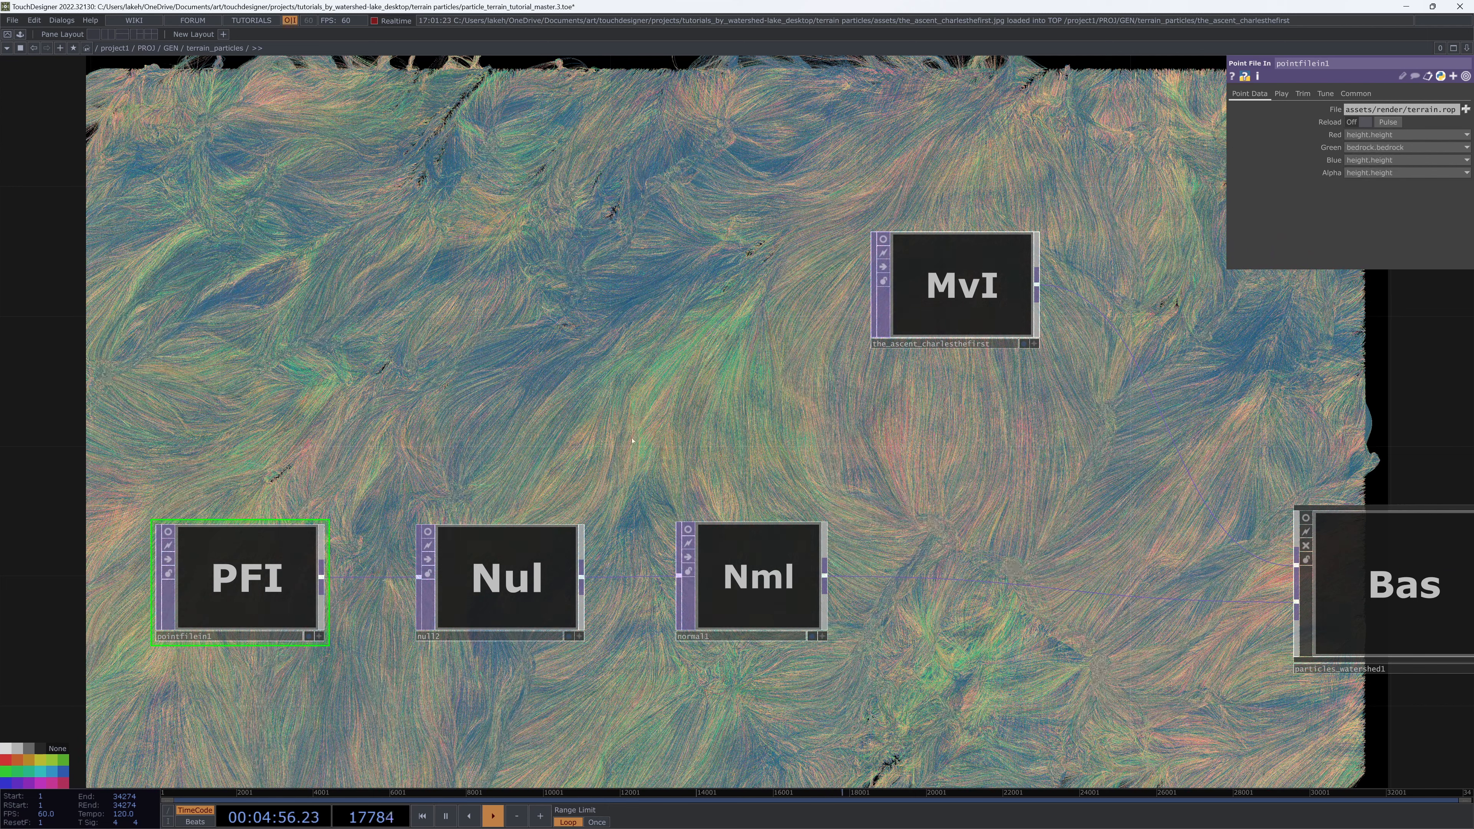
left_click_drag(1080, 471, 1088, 408)
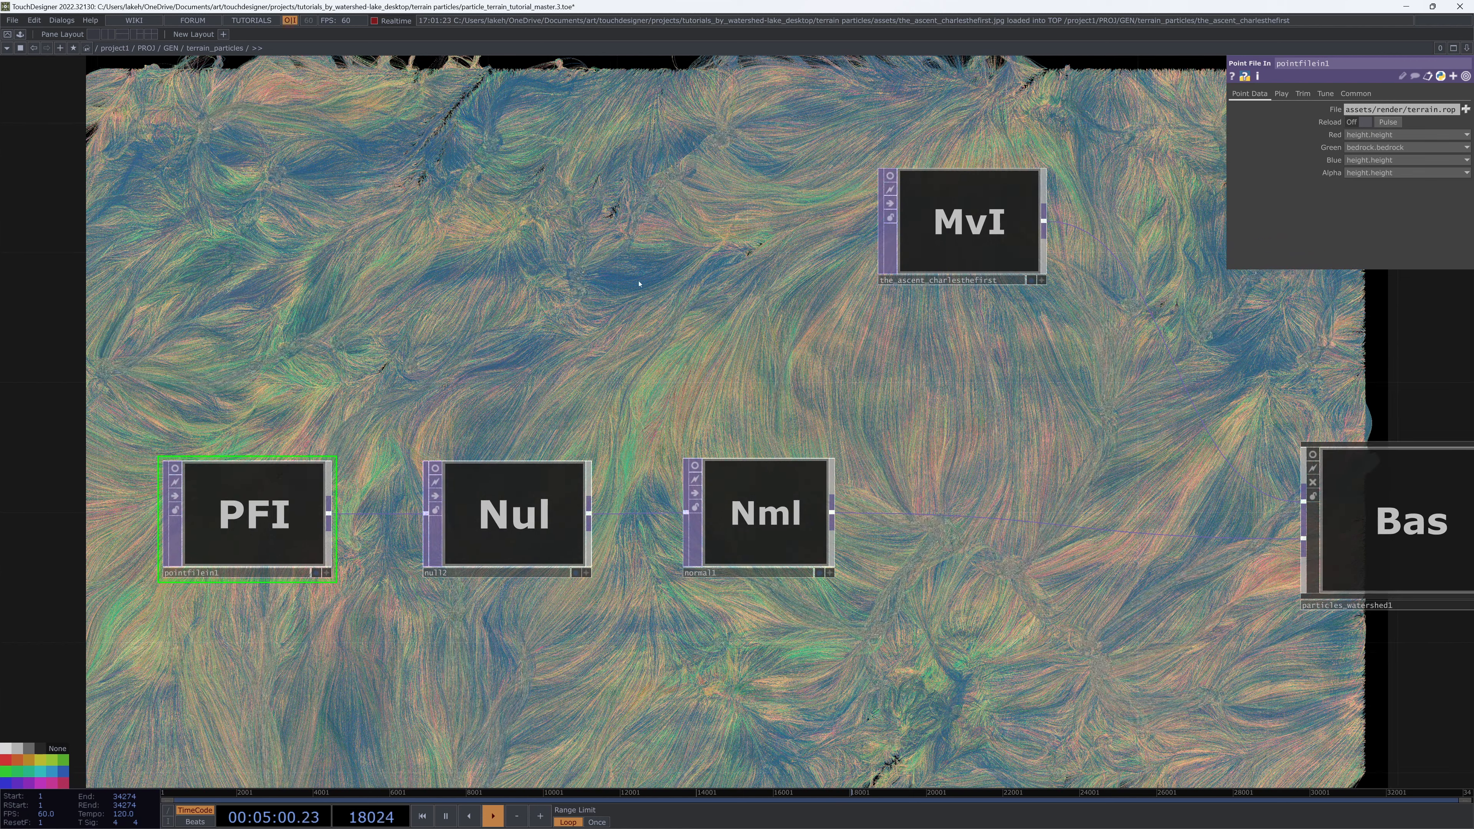
Return pointfilein1's green channel to height.height and move the node below the row of null2 and normal1.
left_click(1466, 148)
left_click(1416, 181)
left_click_drag(939, 430, 951, 273)
left_click_drag(294, 402, 263, 533)
left_click_drag(494, 475, 551, 395)
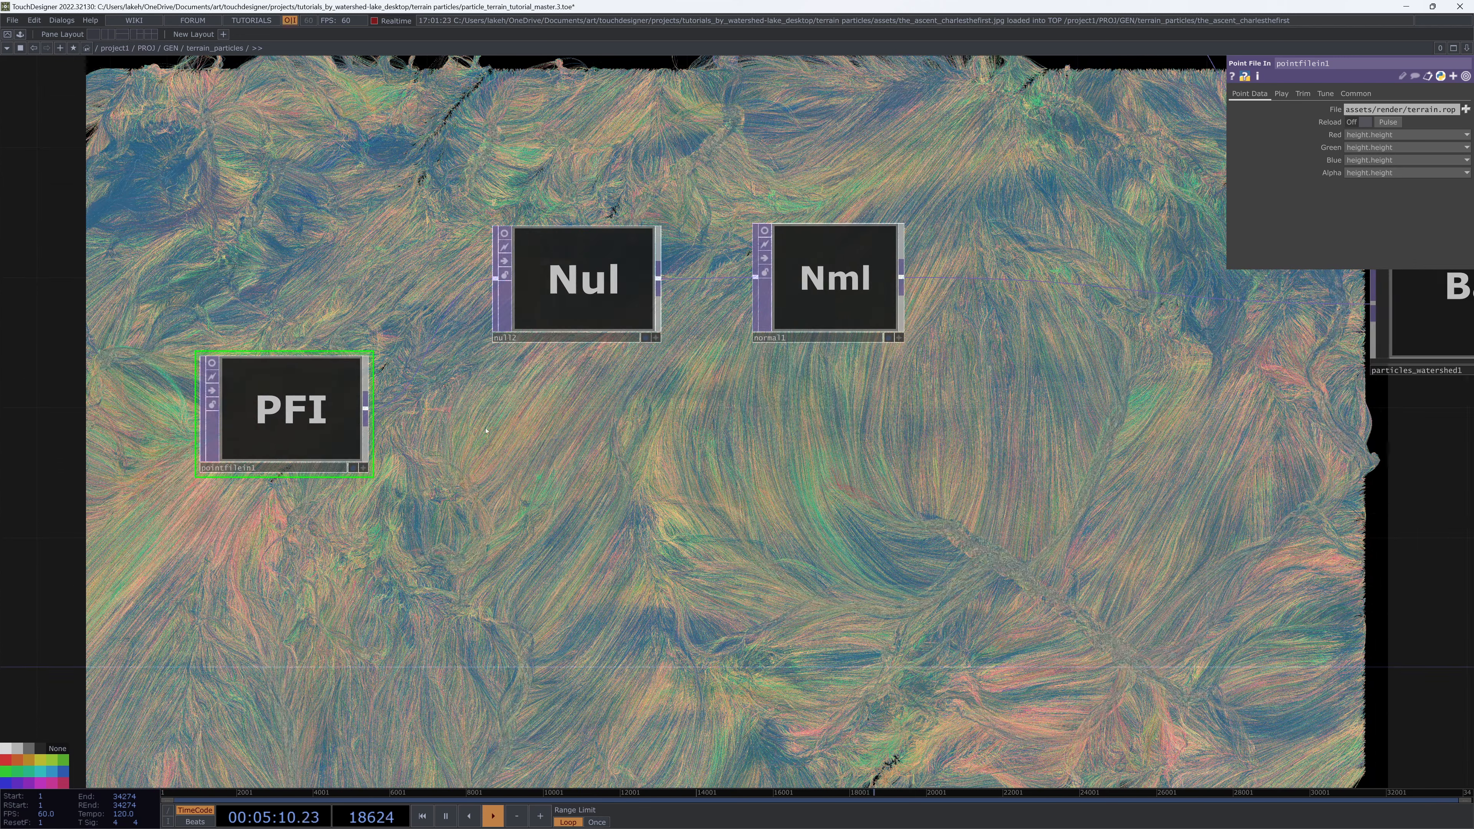
Branch a Slope TOP off pointfilein1's output below null2 and append a Null TOP to it.
right_click(366, 419)
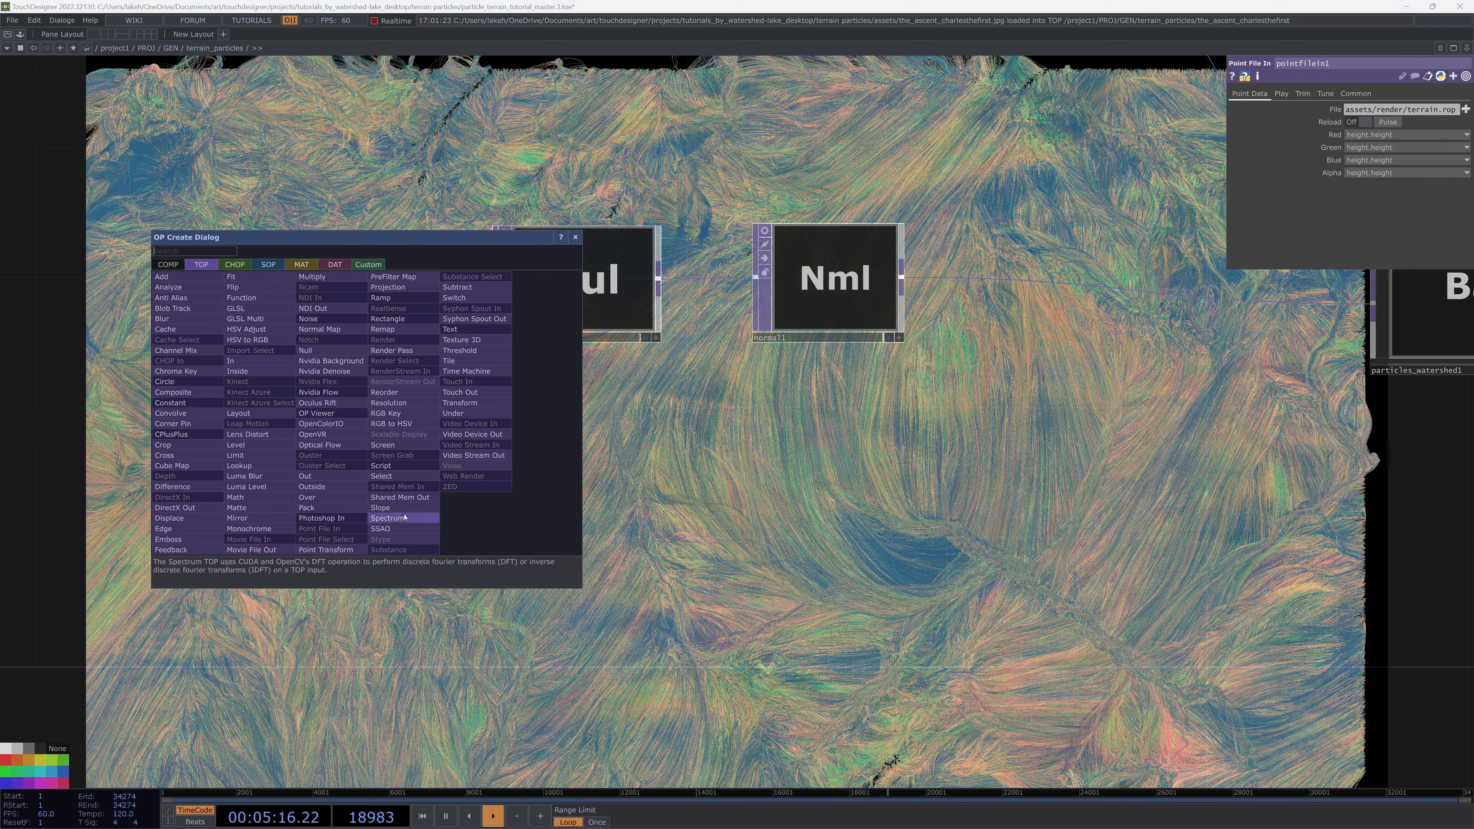
left_click(381, 509)
left_click(609, 543)
right_click(691, 539)
left_click(651, 481)
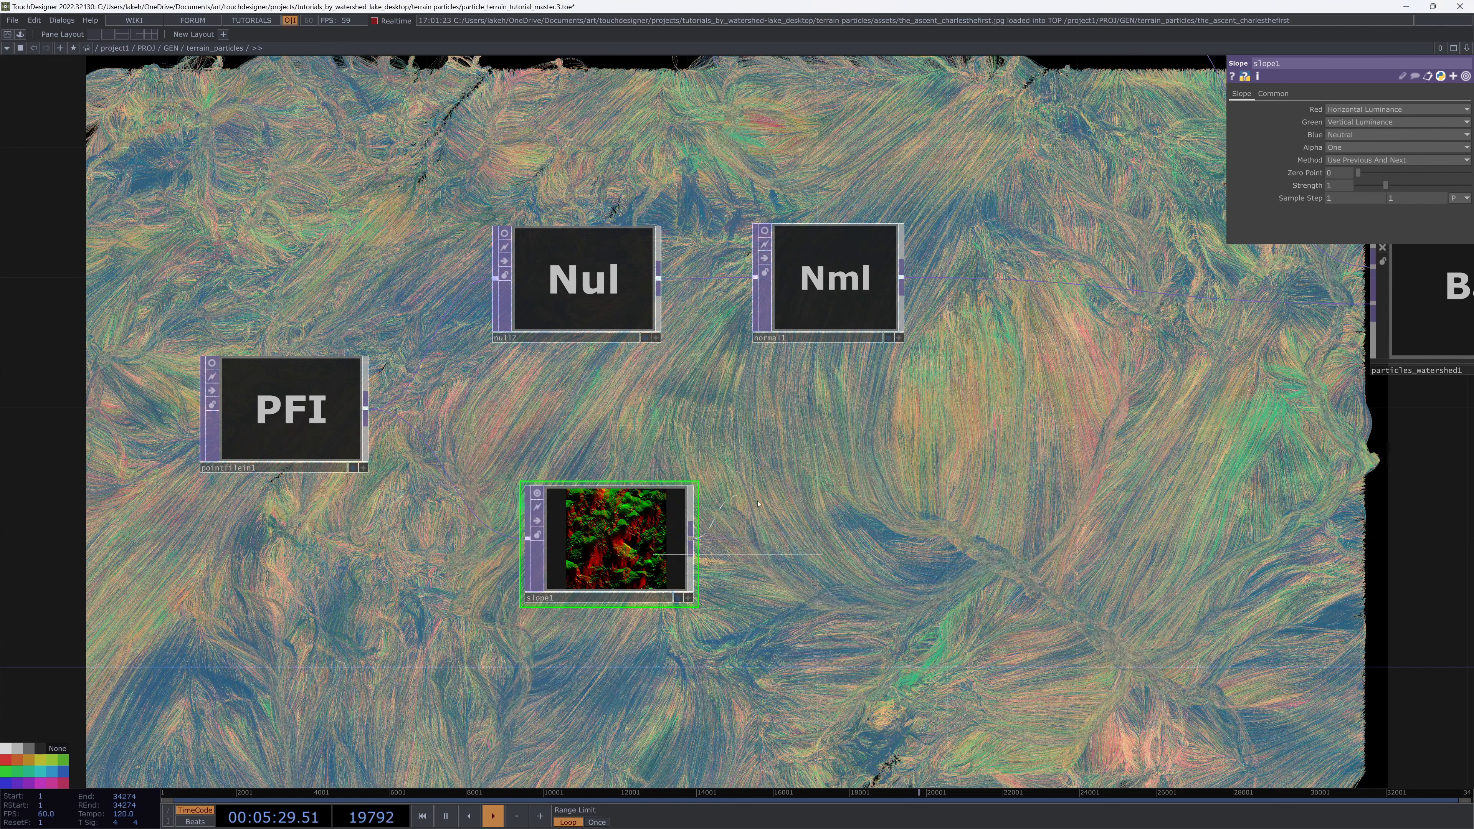
left_click(831, 542)
left_click_drag(832, 541, 701, 533)
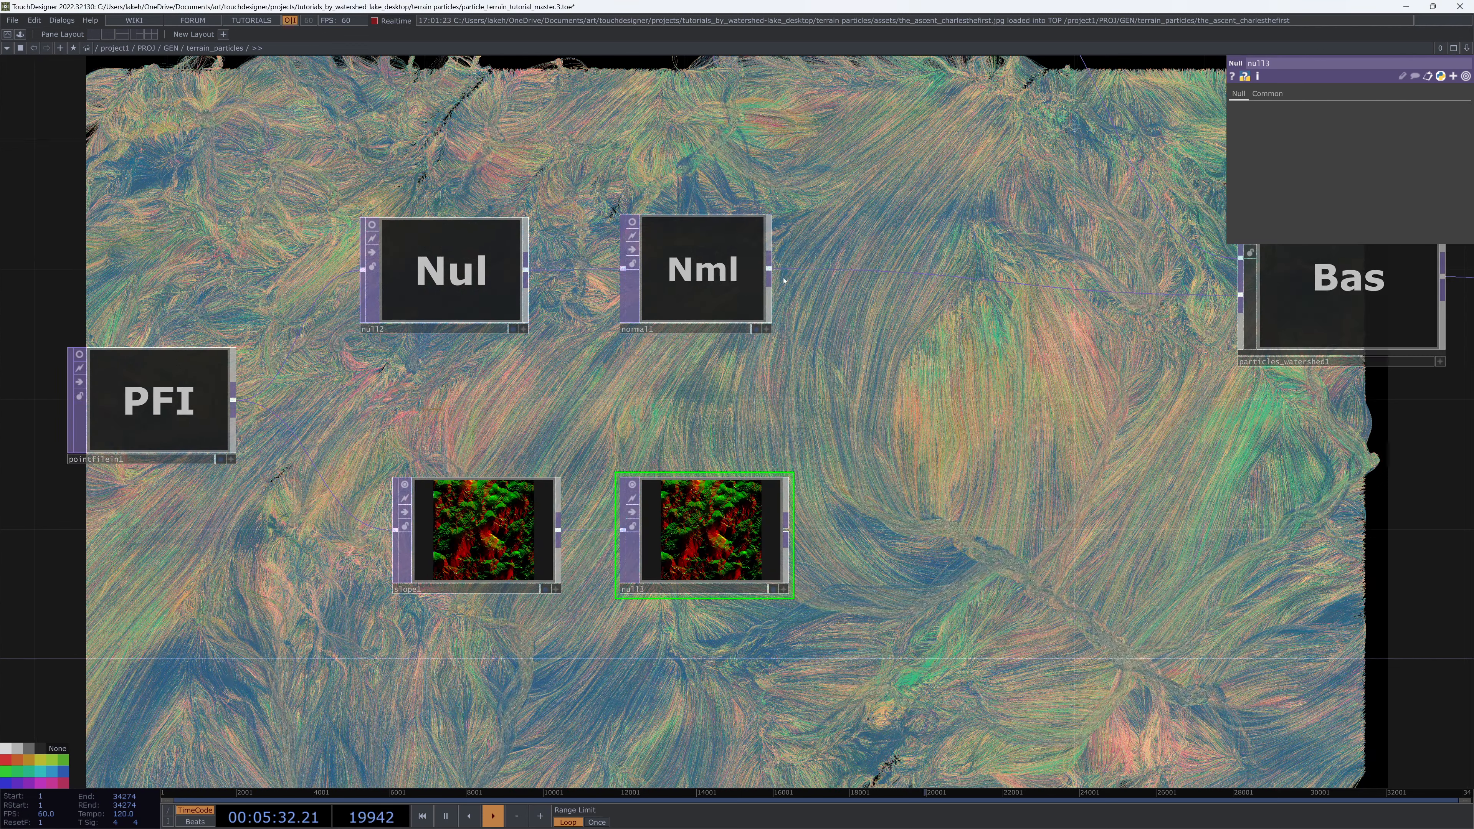
Insert a Switch TOP between normal1 and particles_watershed1 and connect the slope branch's null as its second input.
right_click(769, 269)
left_click(861, 155)
left_click(964, 402)
left_click_drag(787, 529, 749, 455)
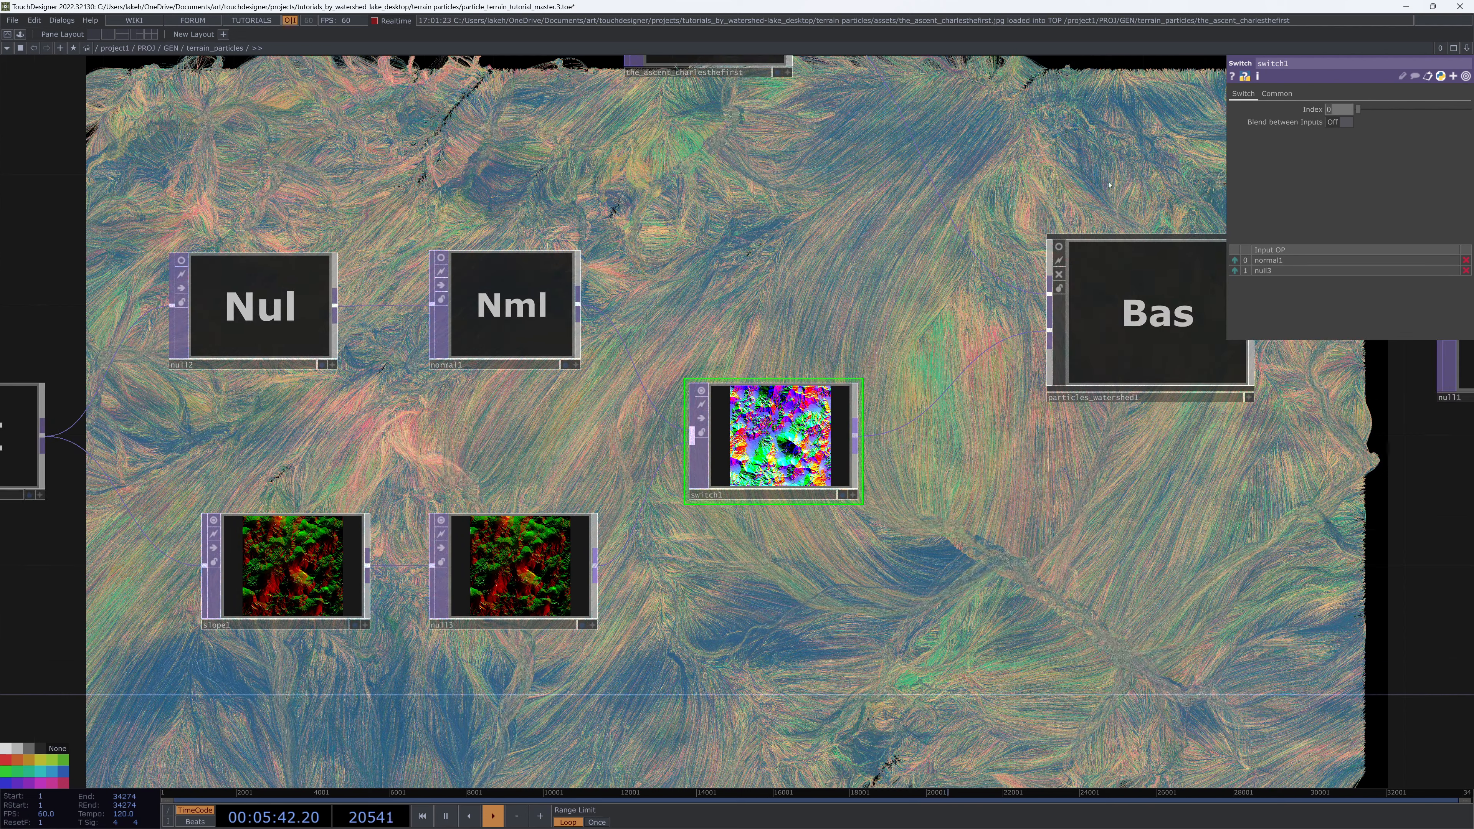
Set the switch's index to 1 so the slope branch drives the particles, and view the resulting flow.
type("1")
key("Return")
left_click_drag(989, 544, 1061, 436)
mouse_move(869, 504)
left_mouse_down()
mouse_move(939, 409)
mouse_move(1050, 415)
left_mouse_up()
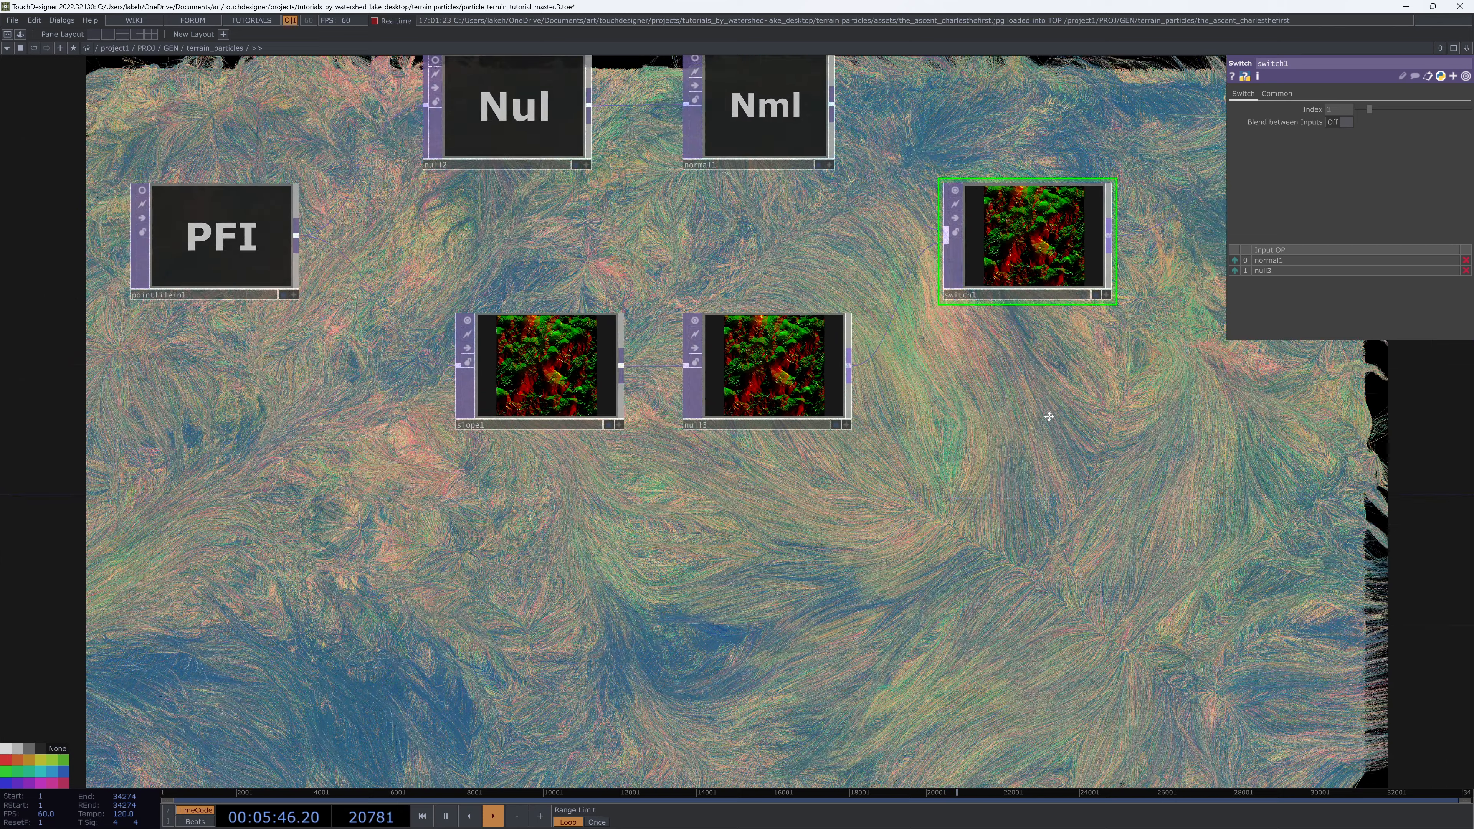
left_click_drag(880, 470, 967, 372)
Raise the strength of the slope1 node to 40.
left_click(654, 295)
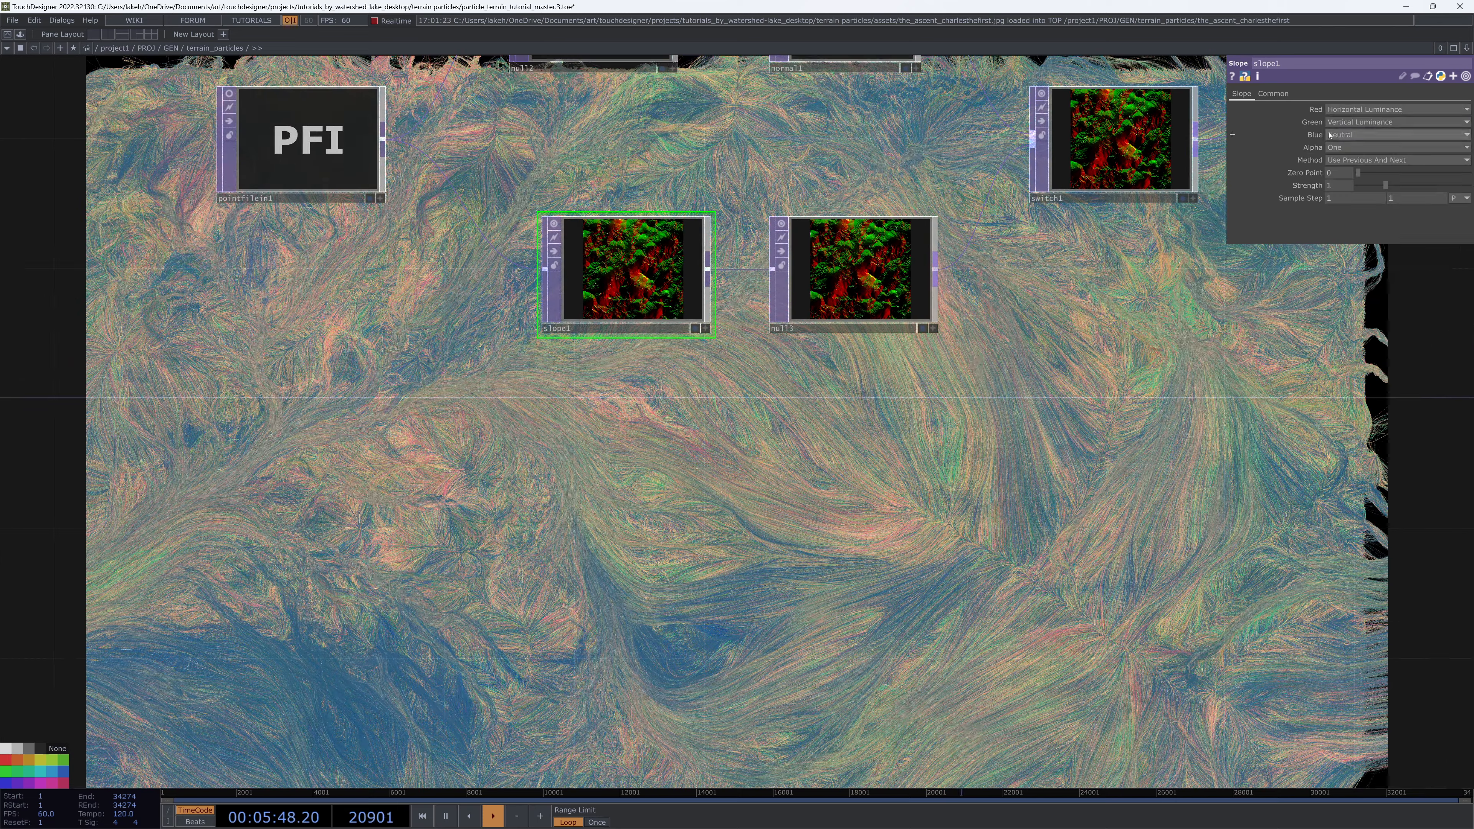
left_click_drag(1001, 444, 1001, 356)
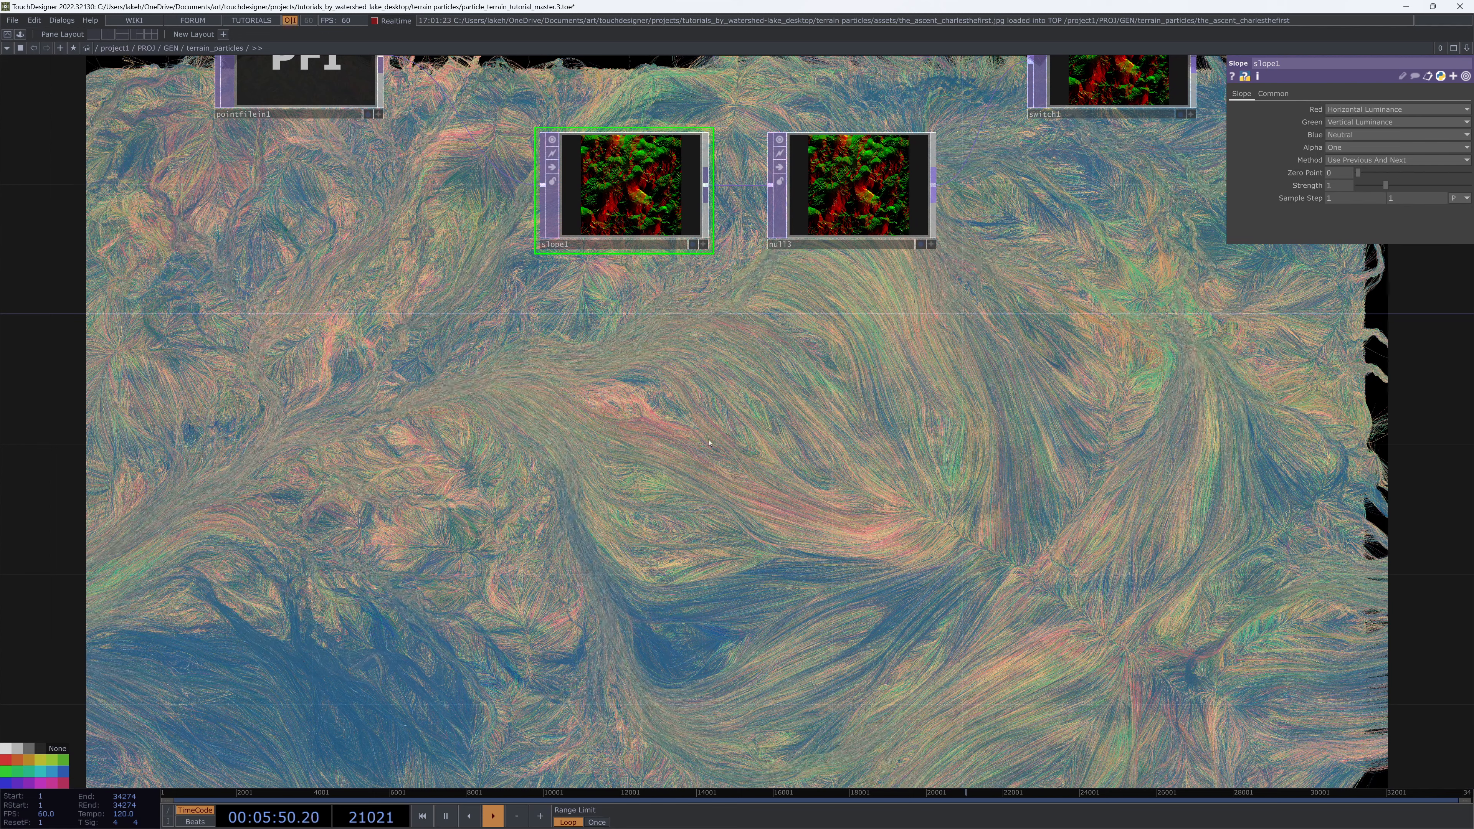
left_click_drag(886, 497, 750, 518)
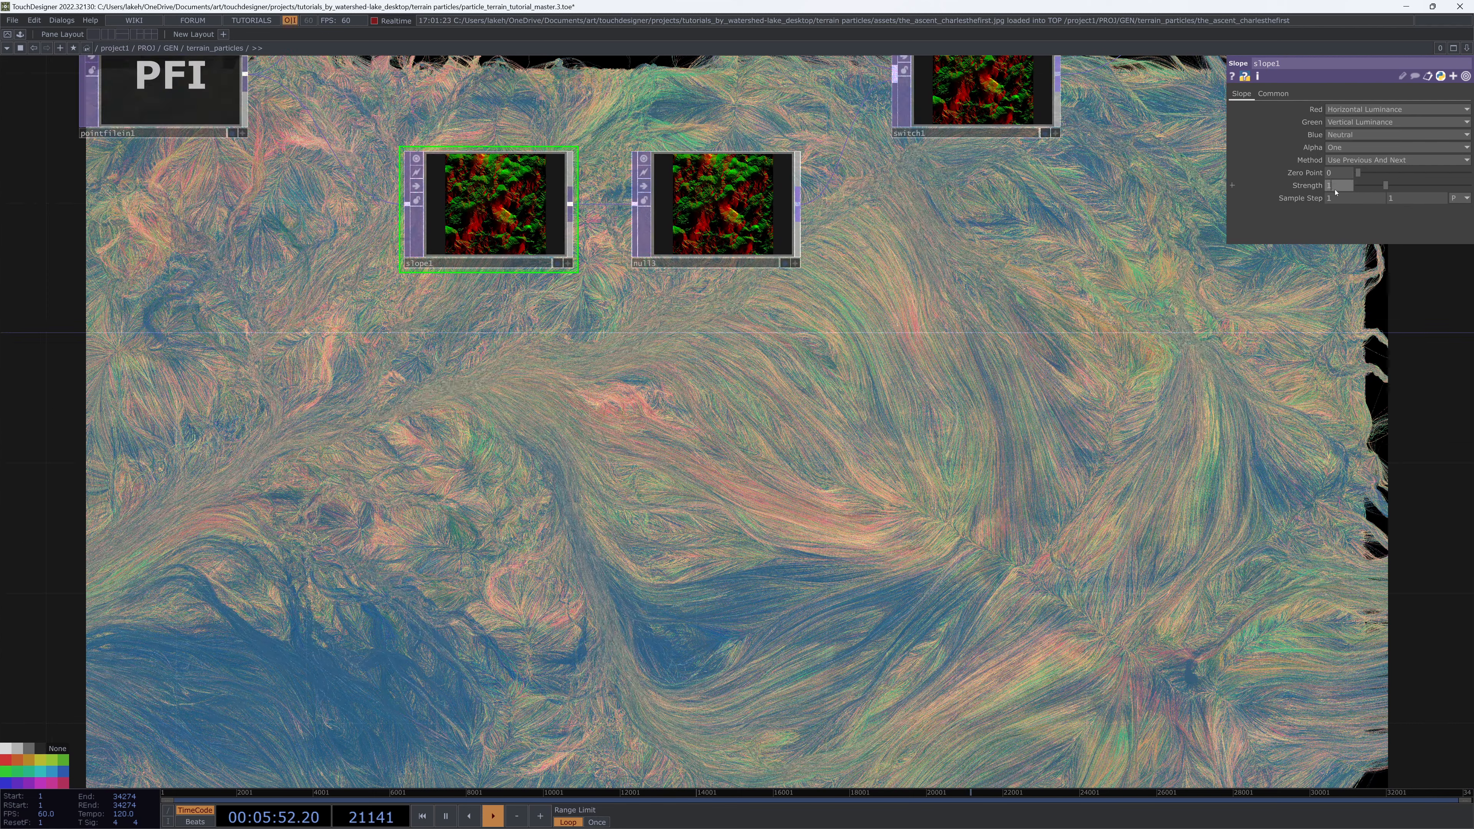
left_click_drag(1404, 187, 1469, 185)
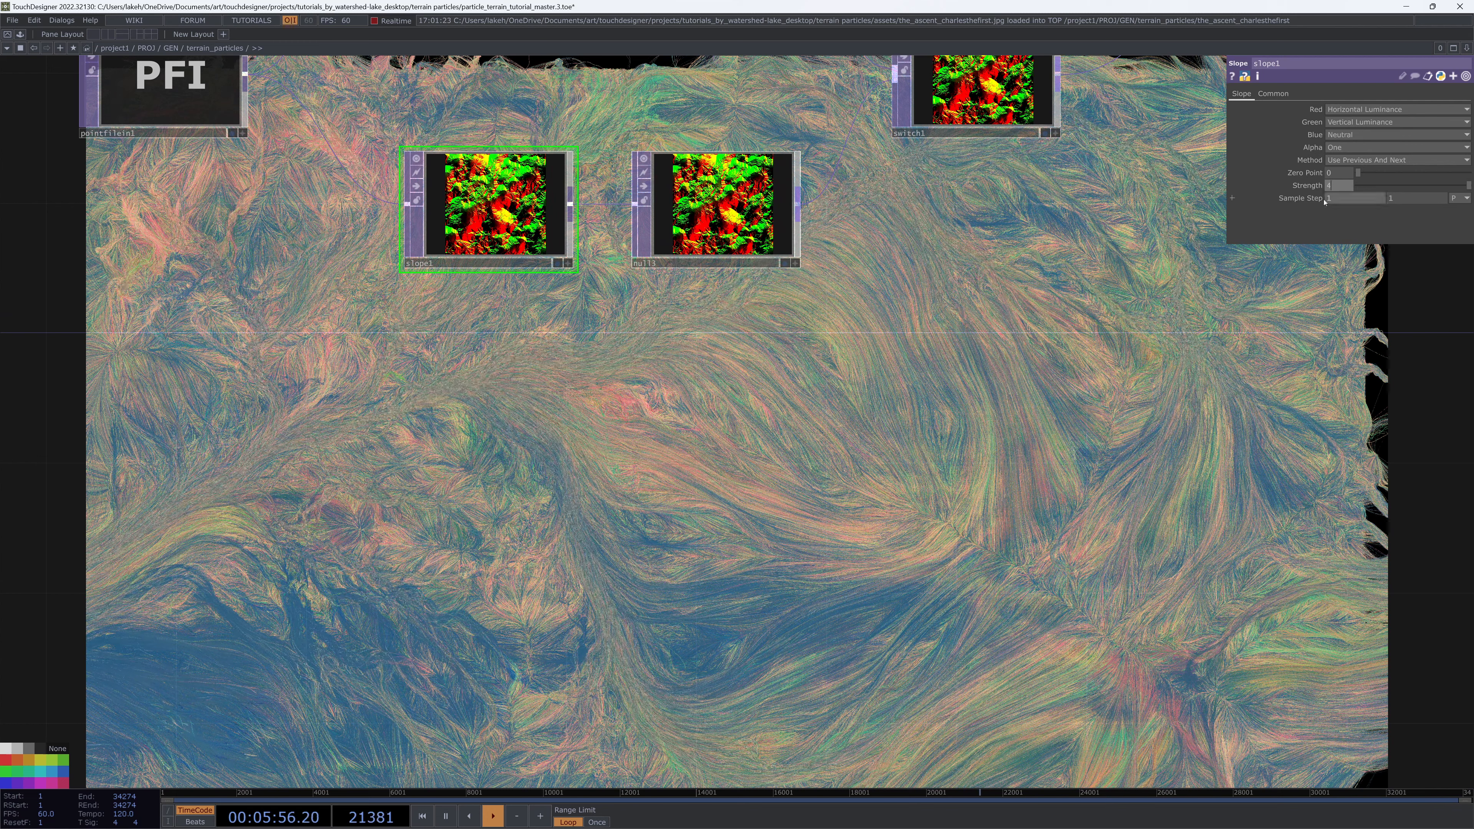
type("0")
key("Return")
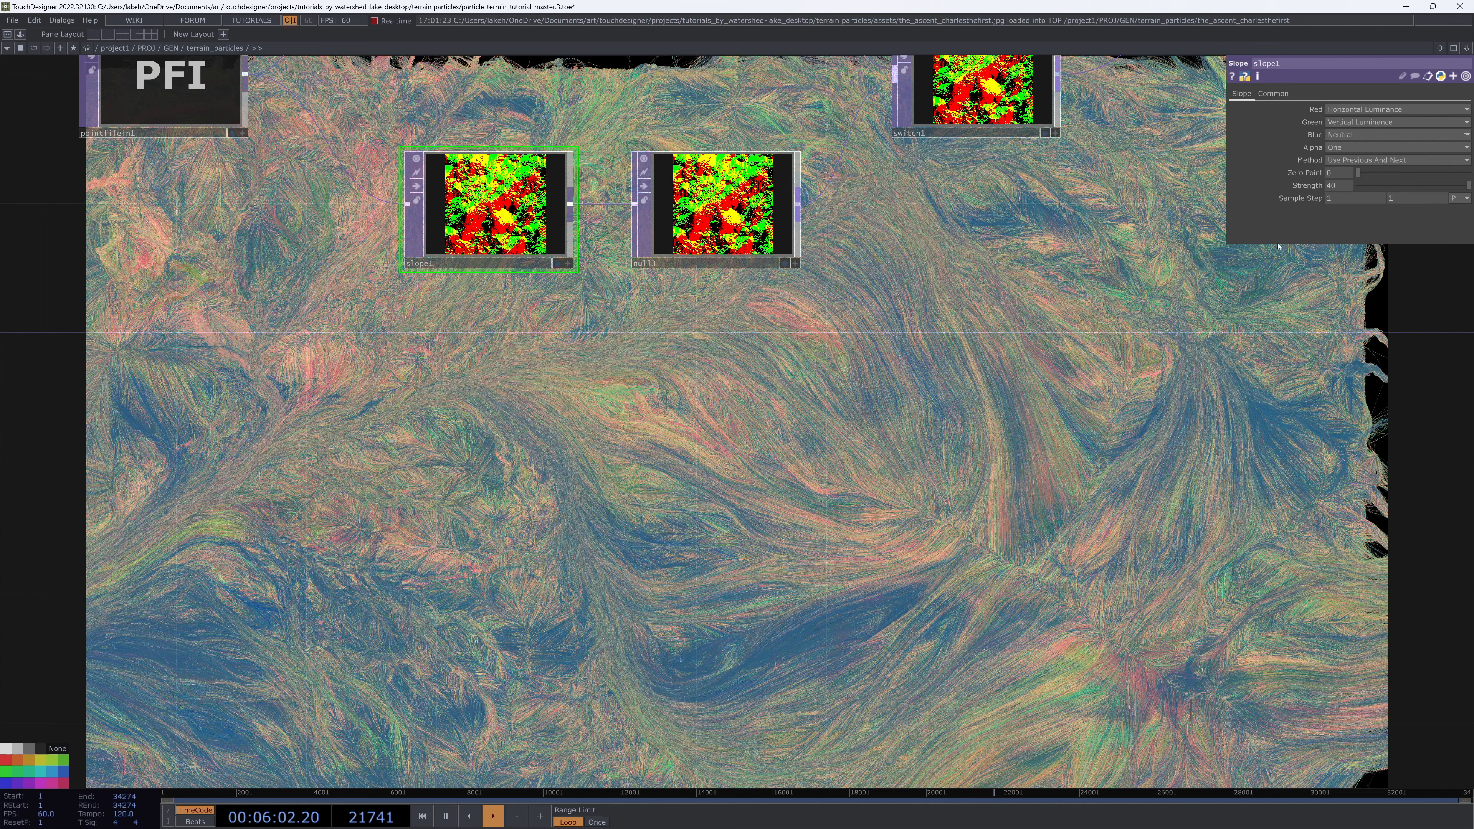
Look over the slope-driven particle flow and set pointfilein1's green channel to sediment.sediment.
left_click_drag(1401, 317, 846, 287)
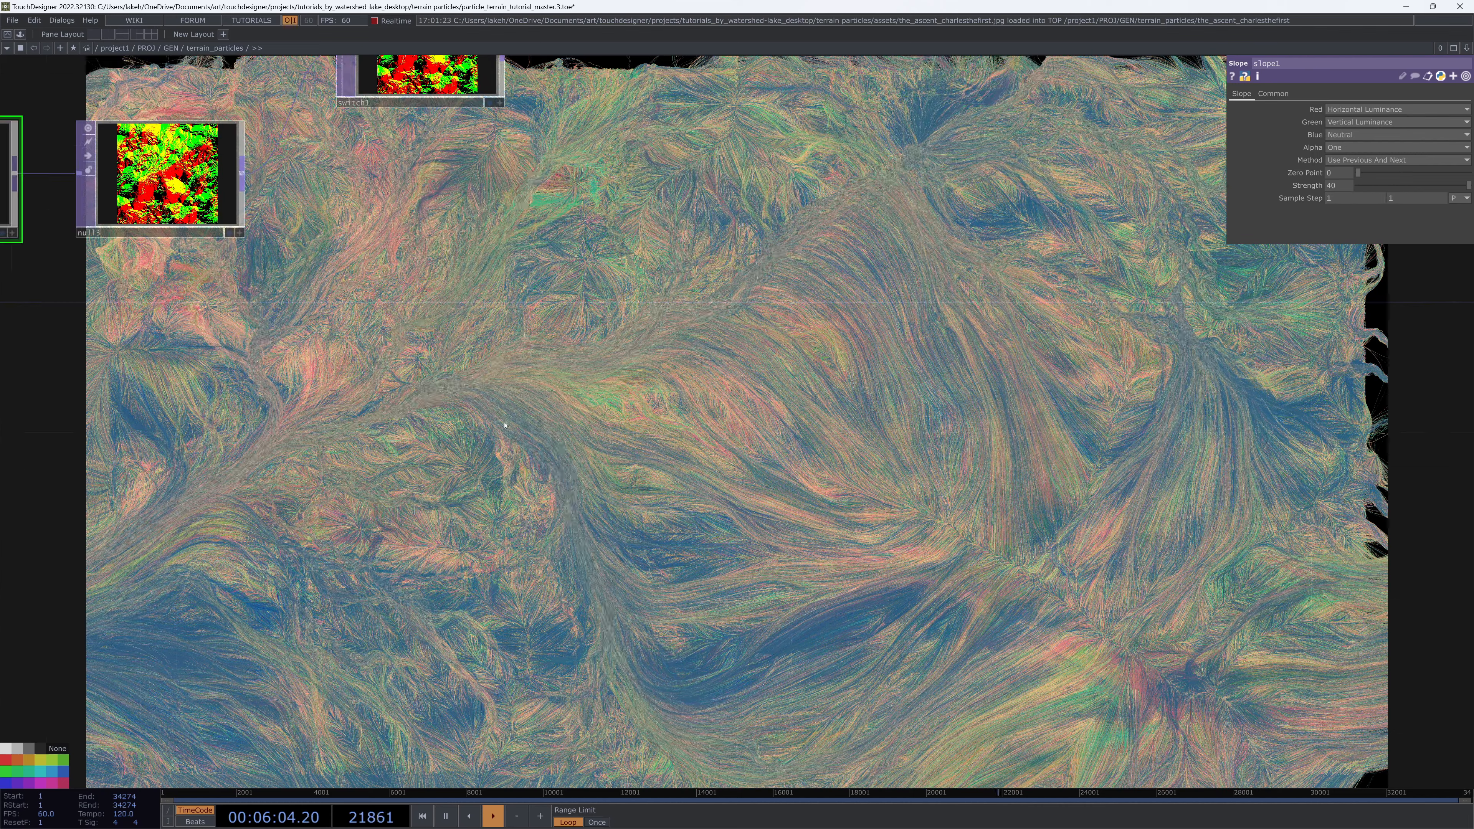
left_click_drag(843, 485, 1117, 512)
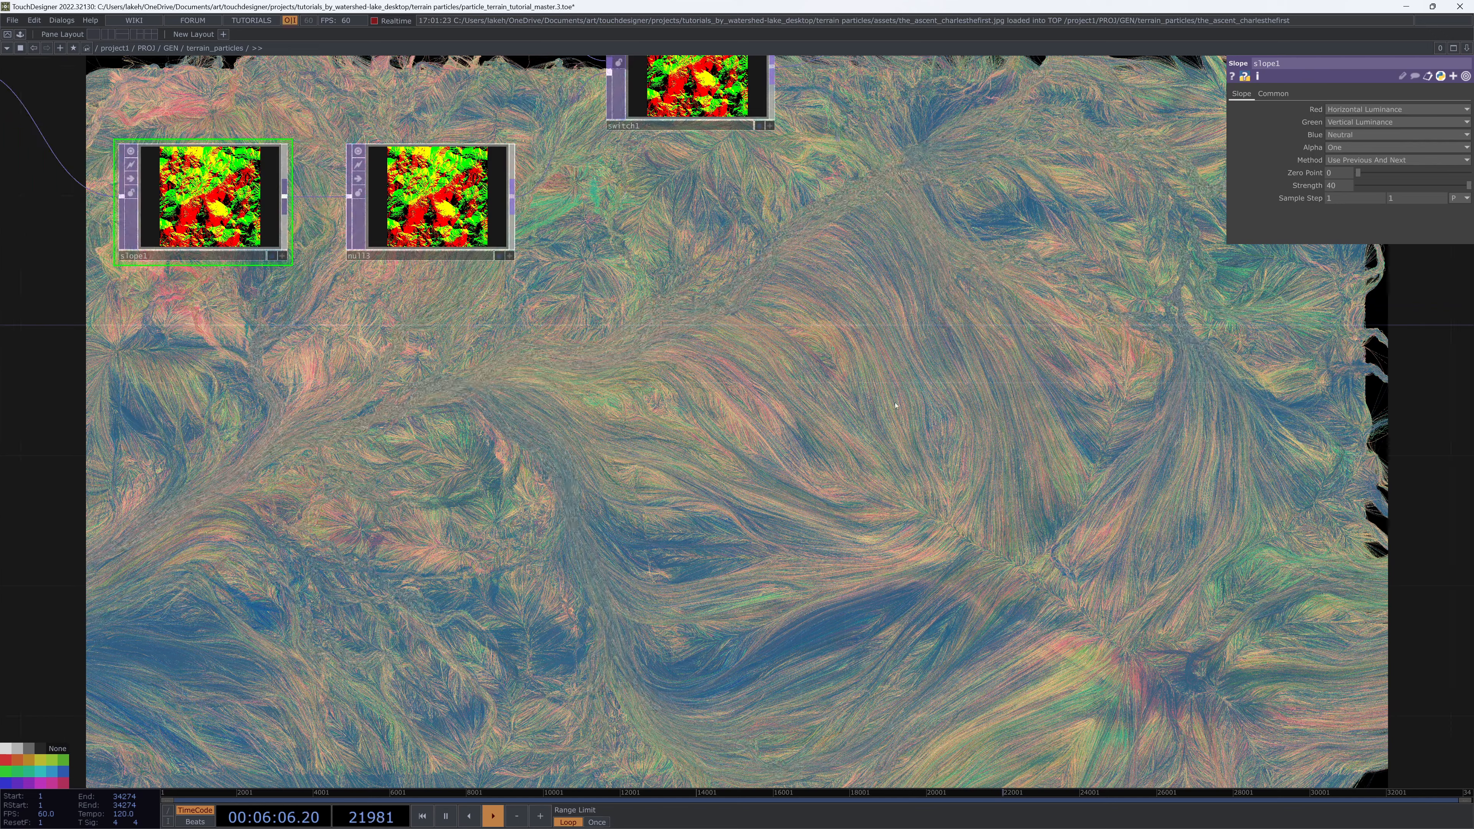
left_click_drag(805, 505, 985, 641)
left_click_drag(730, 573, 899, 606)
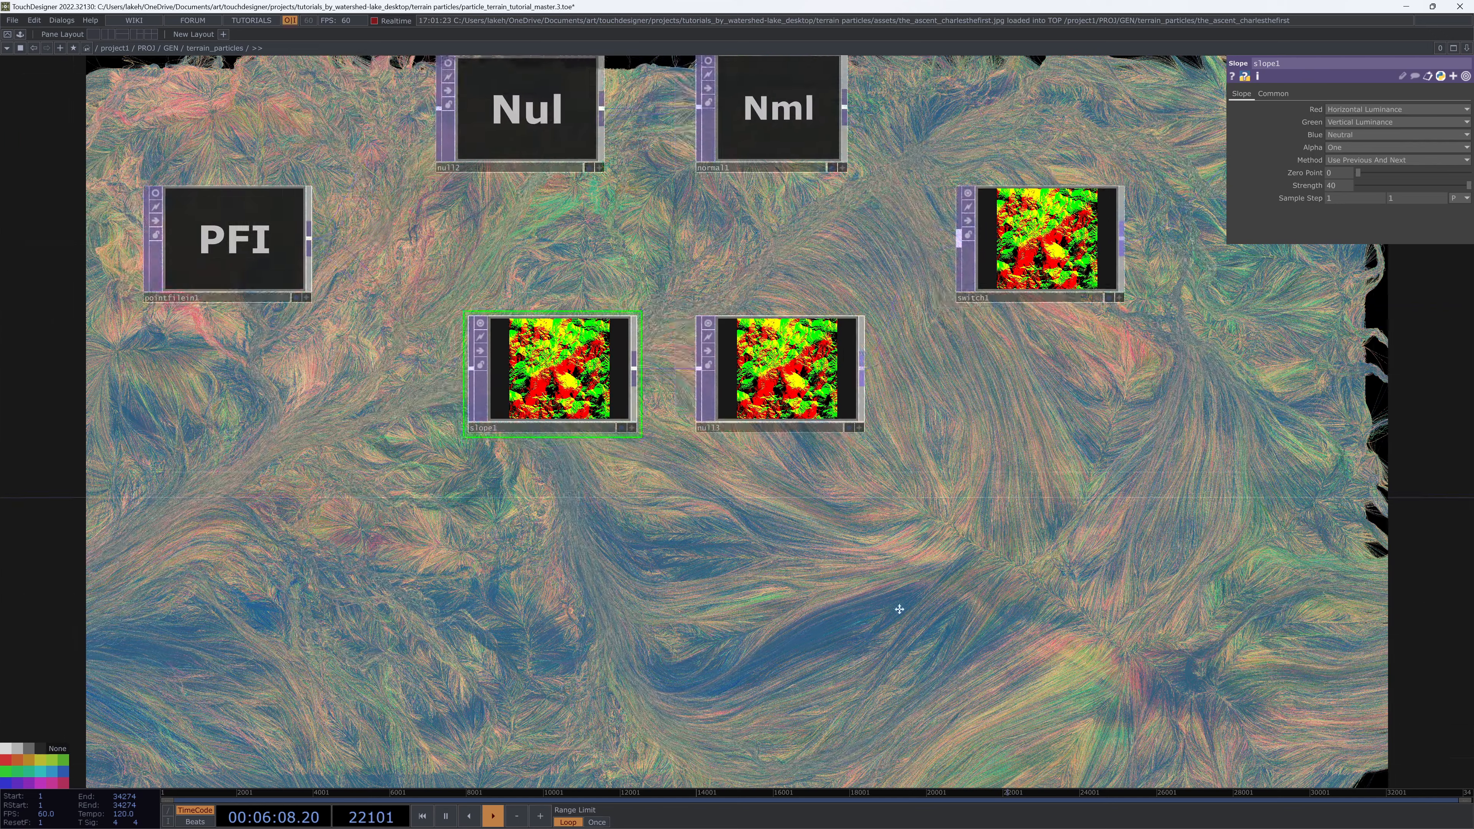
left_click_drag(728, 718, 972, 650)
left_click_drag(1057, 597, 1229, 700)
left_click(656, 284)
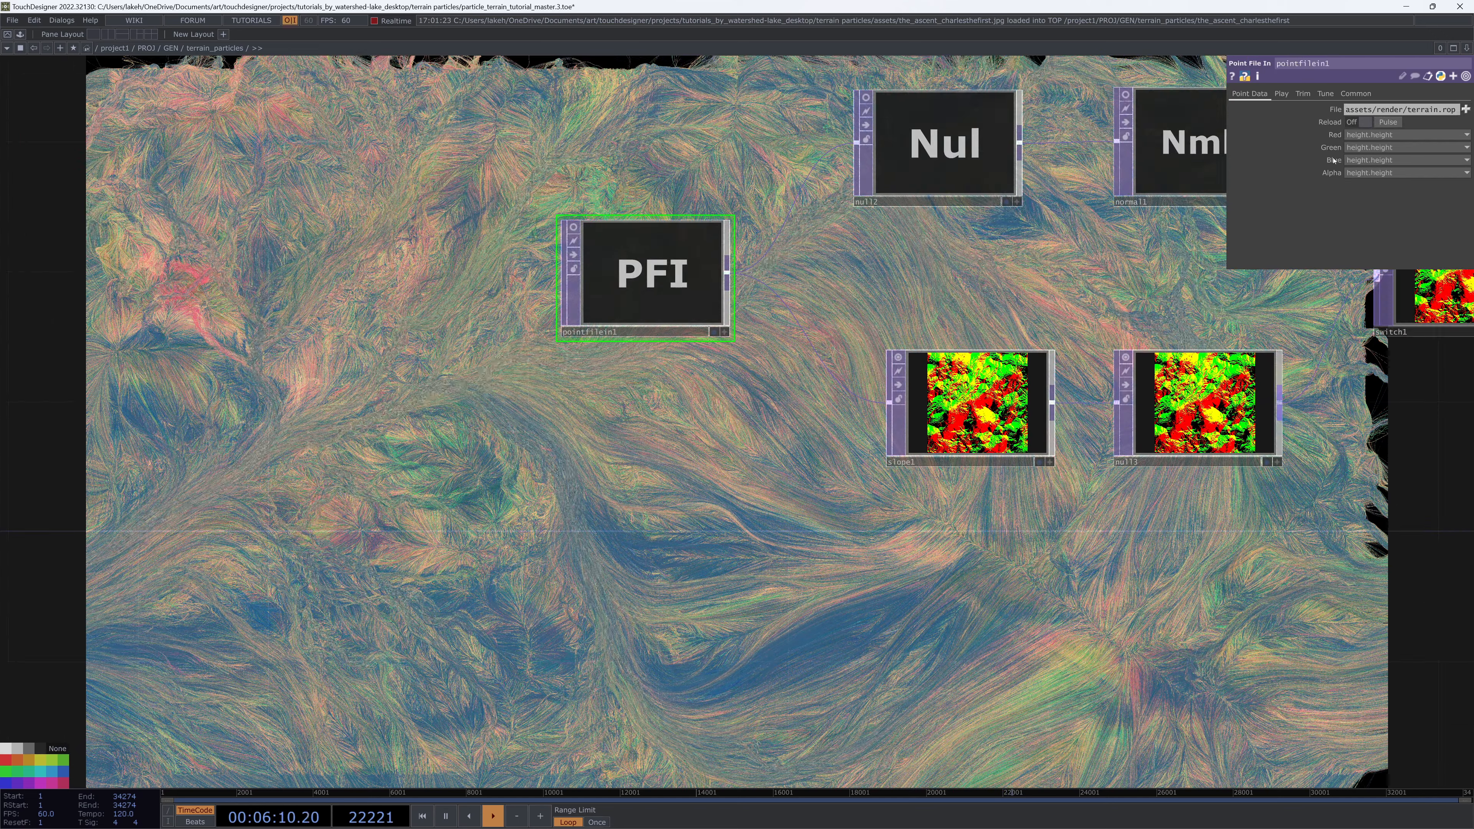
left_click(1381, 149)
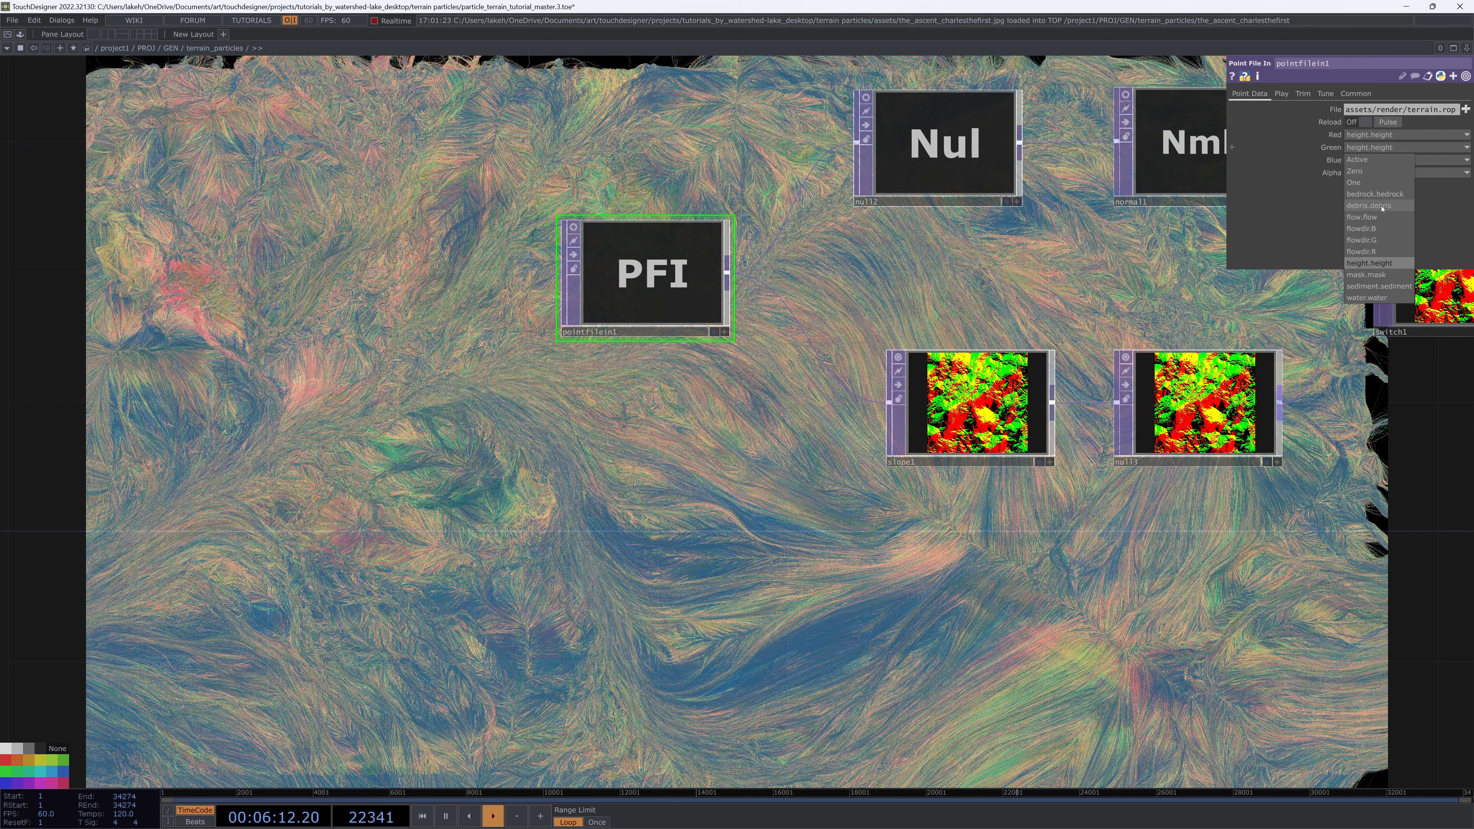
left_click(1380, 286)
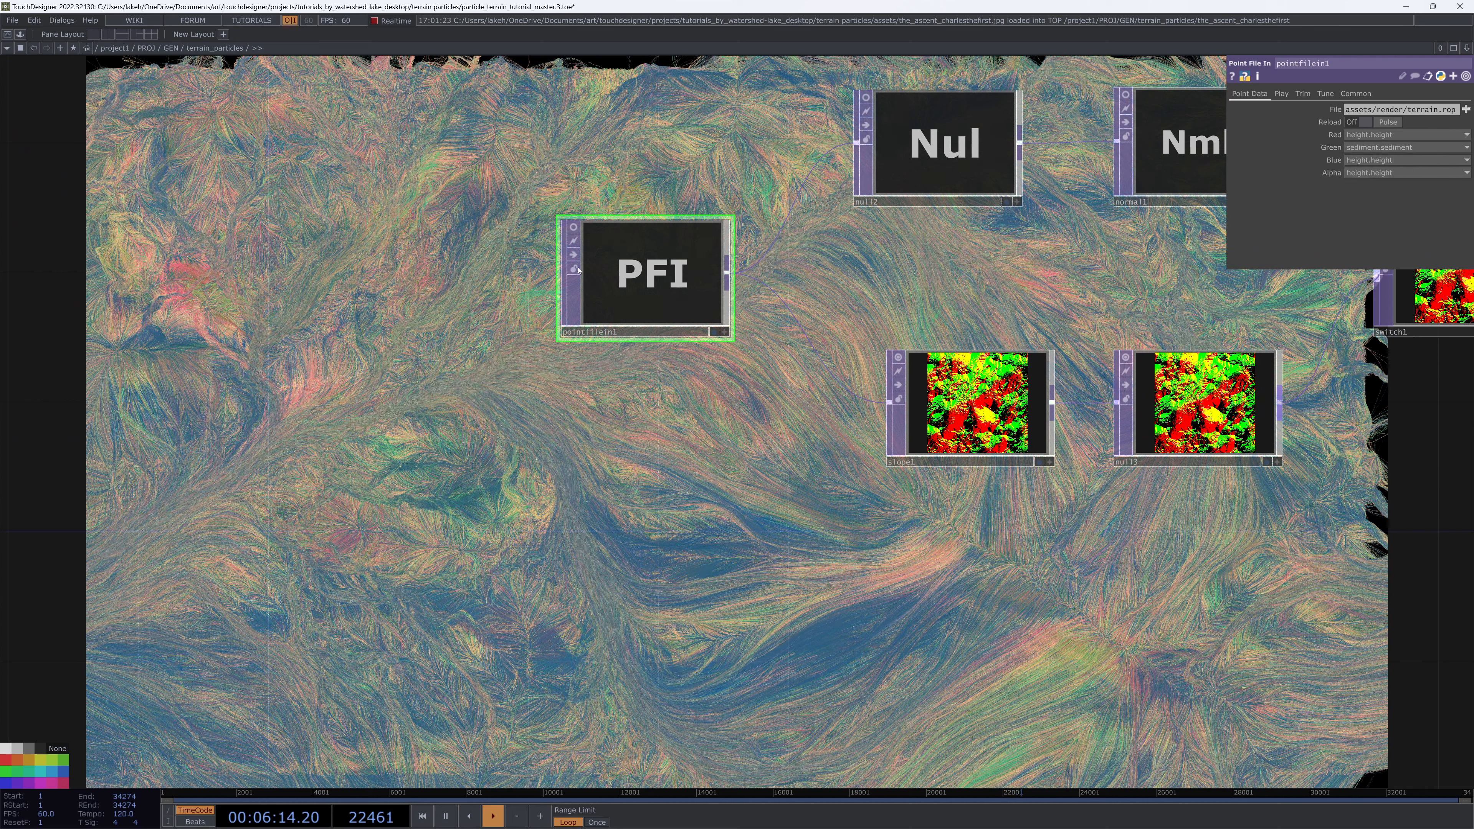
Set pointfilein1's green channel to debris.debris and view its effect on the slope-driven particle flow.
left_click(1371, 157)
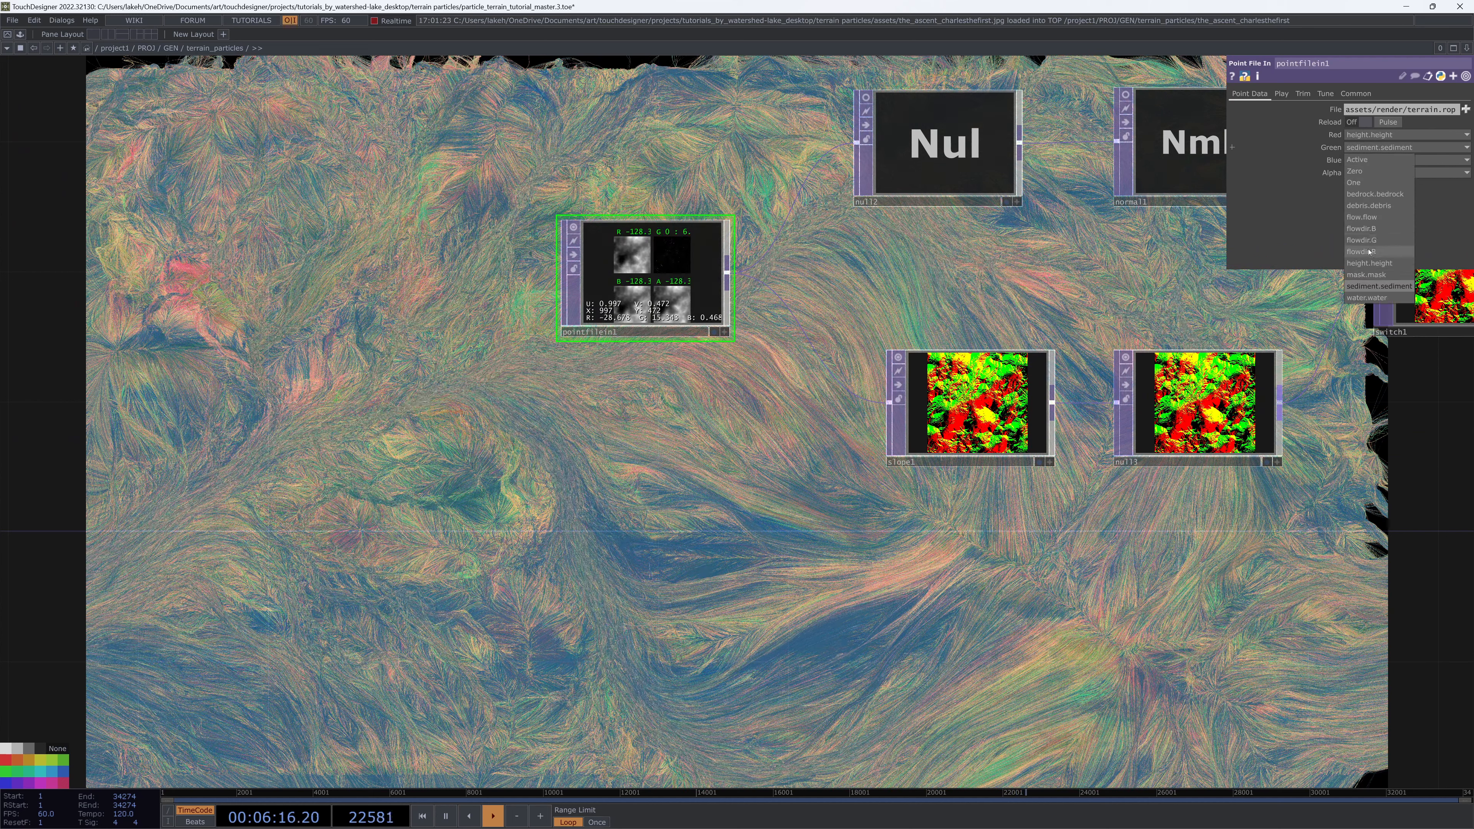
left_click(1370, 205)
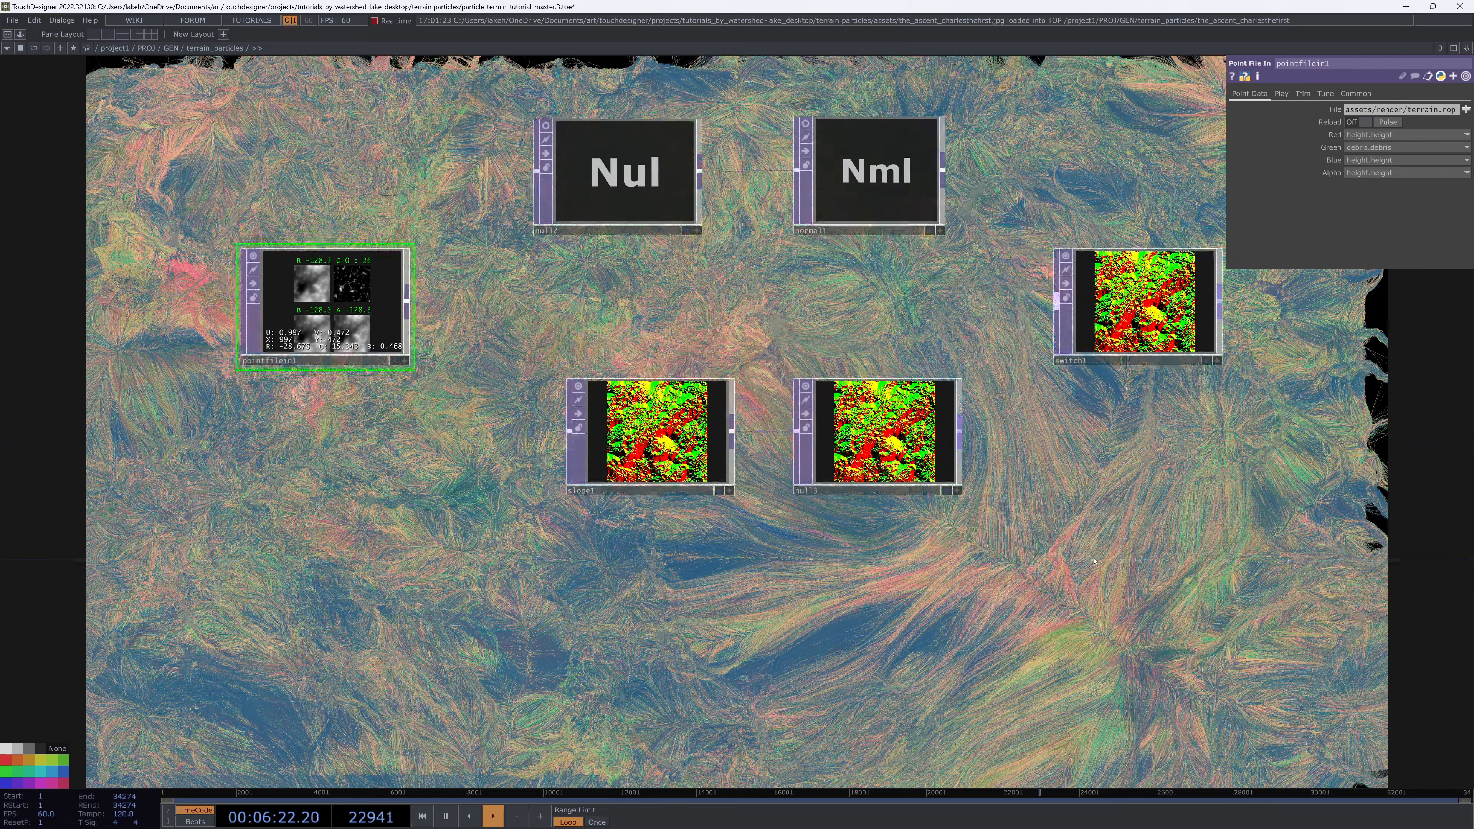
scroll(947, 278, "down", 3)
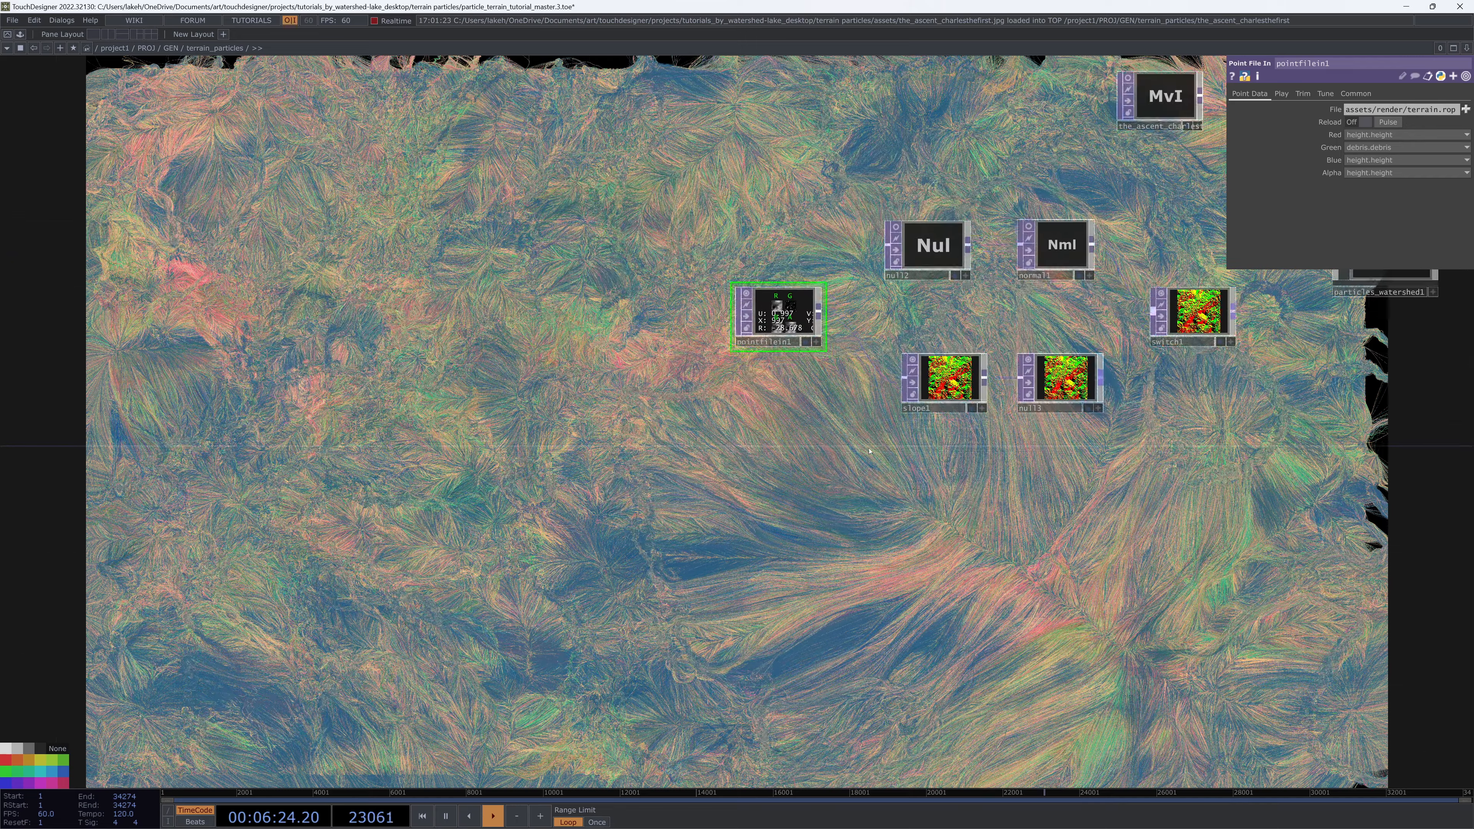